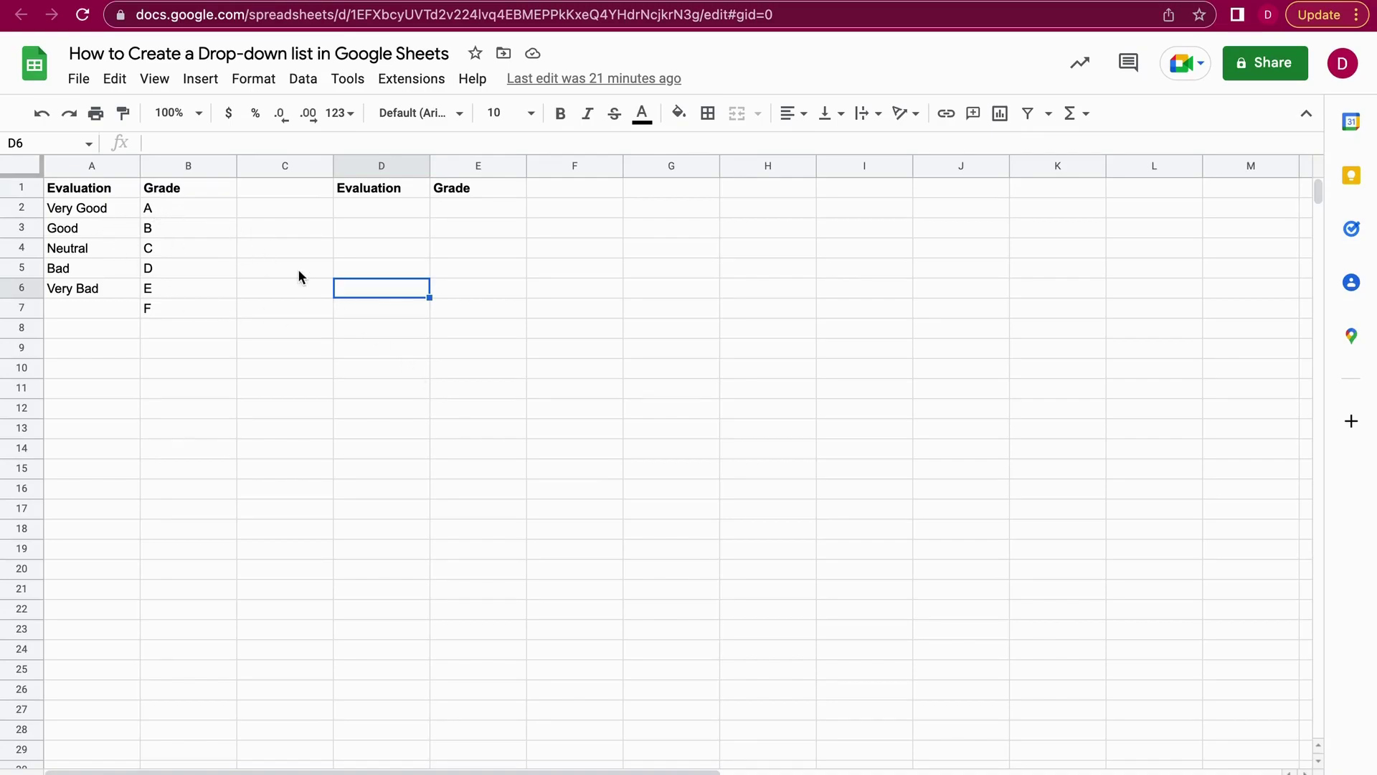
Select Evaluation cell D2 and open the Data menu to reach data validation.
{"action": "left_click", "coordinate": [229, 269]}
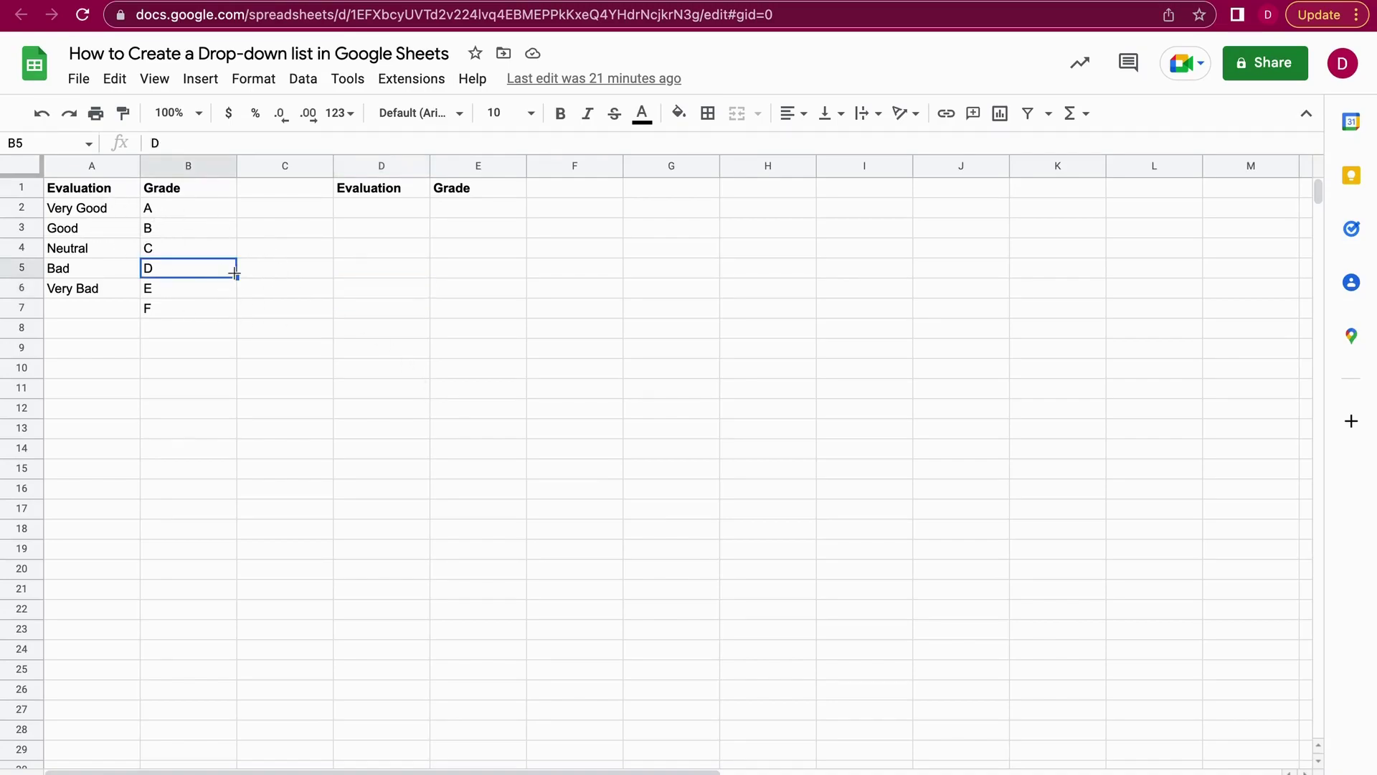
{"action": "left_click", "coordinate": [351, 274]}
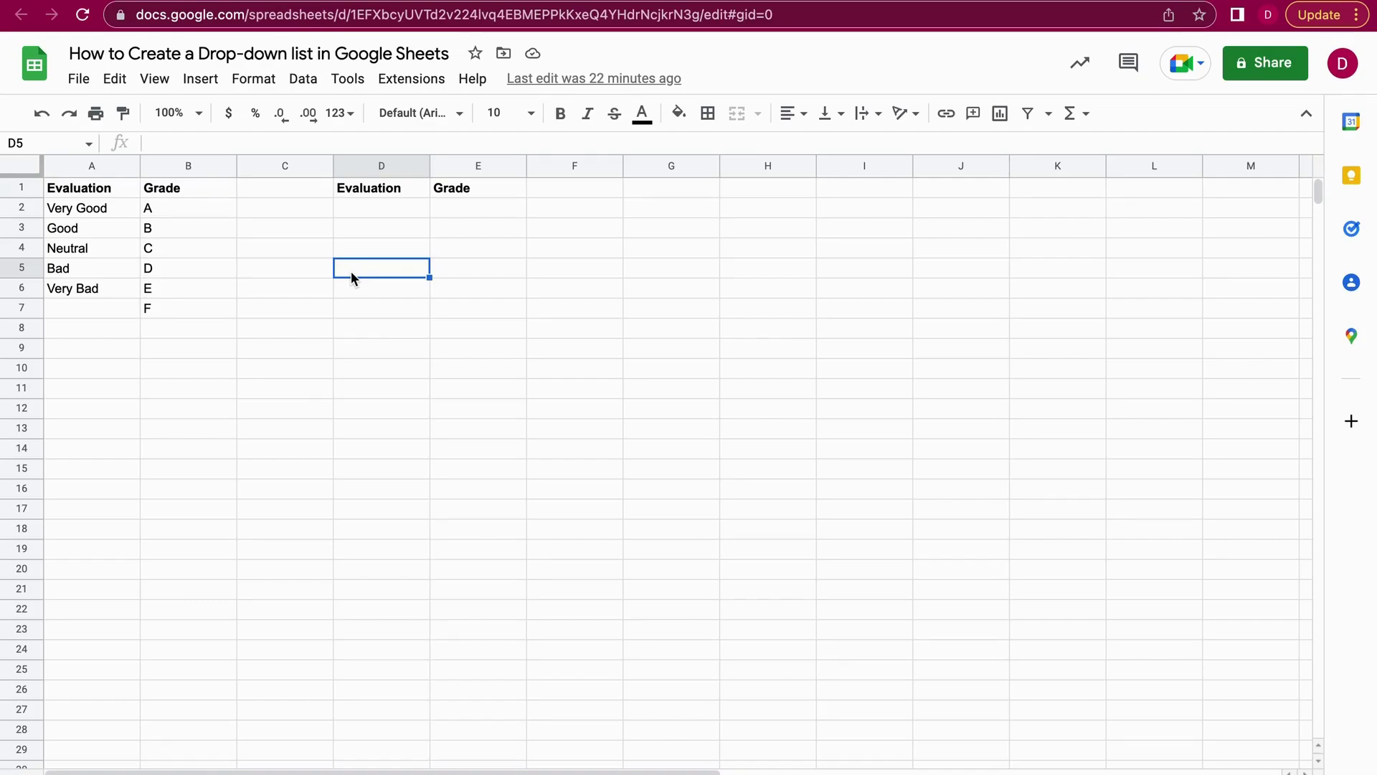
{"action": "left_click", "coordinate": [389, 208]}
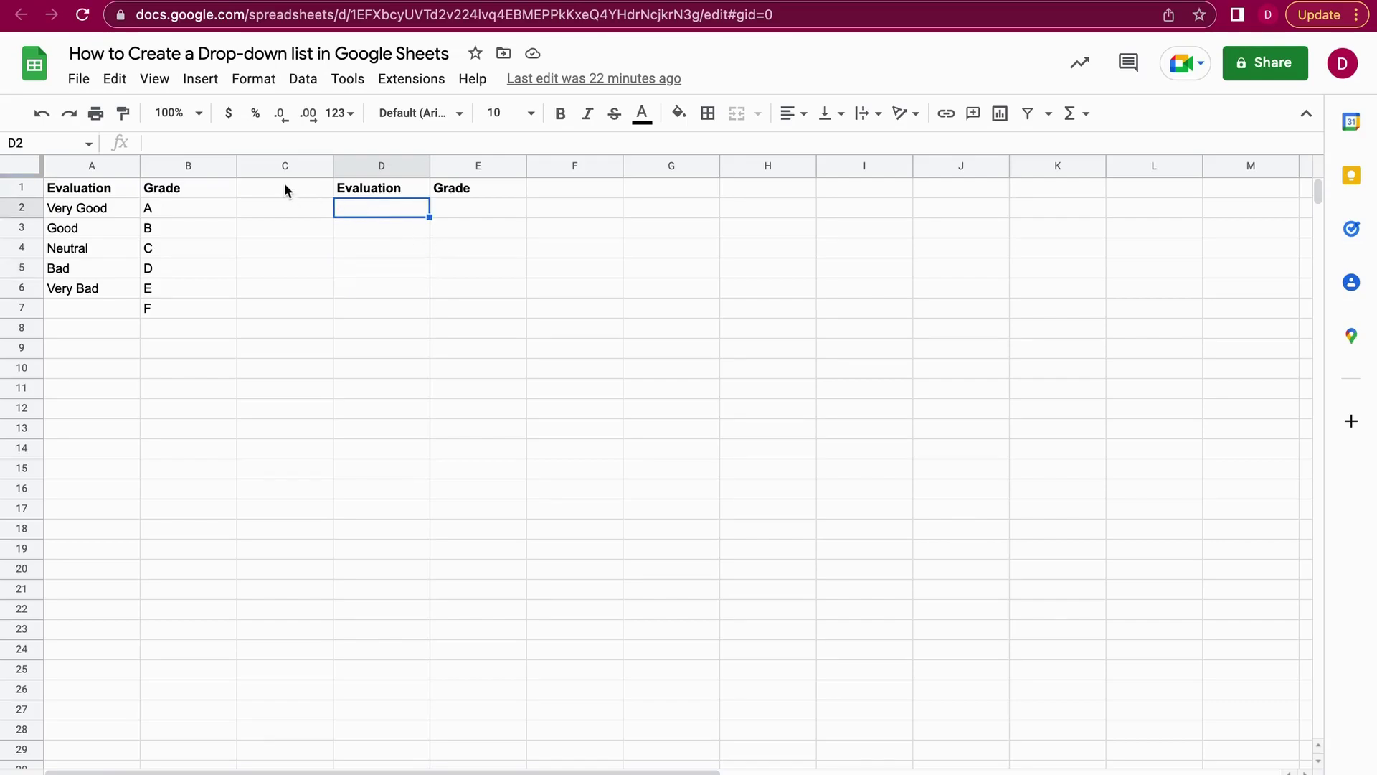
{"action": "left_click", "coordinate": [305, 85]}
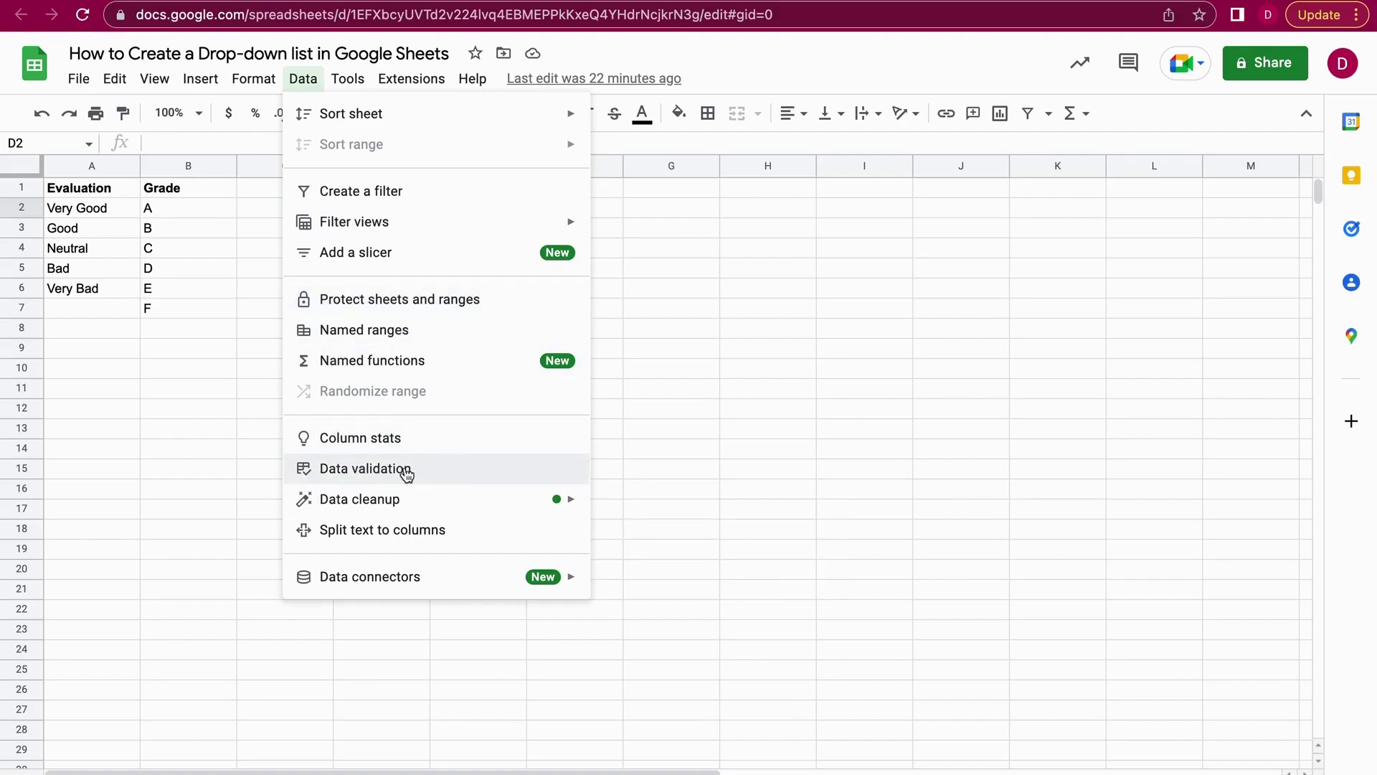
{"action": "left_click", "coordinate": [441, 473]}
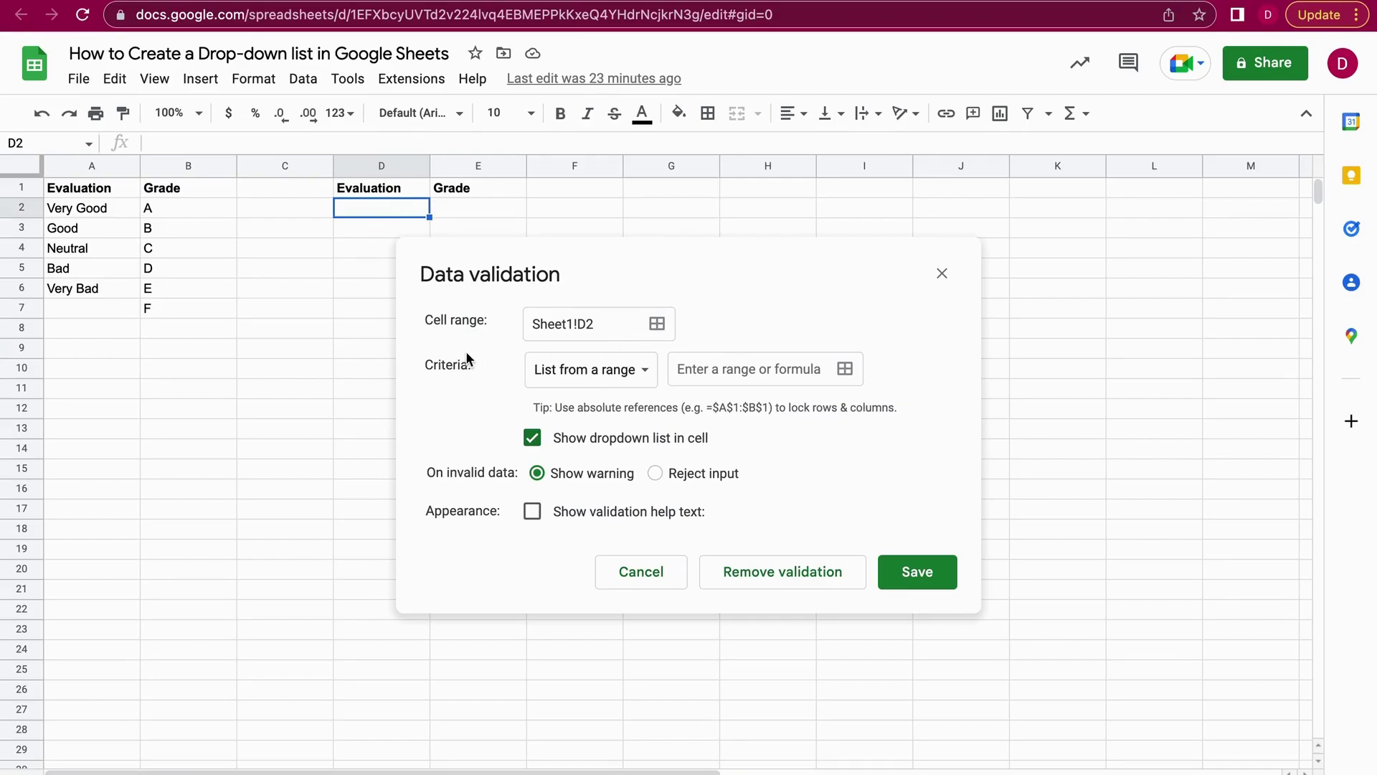
{"action": "left_click", "coordinate": [631, 372]}
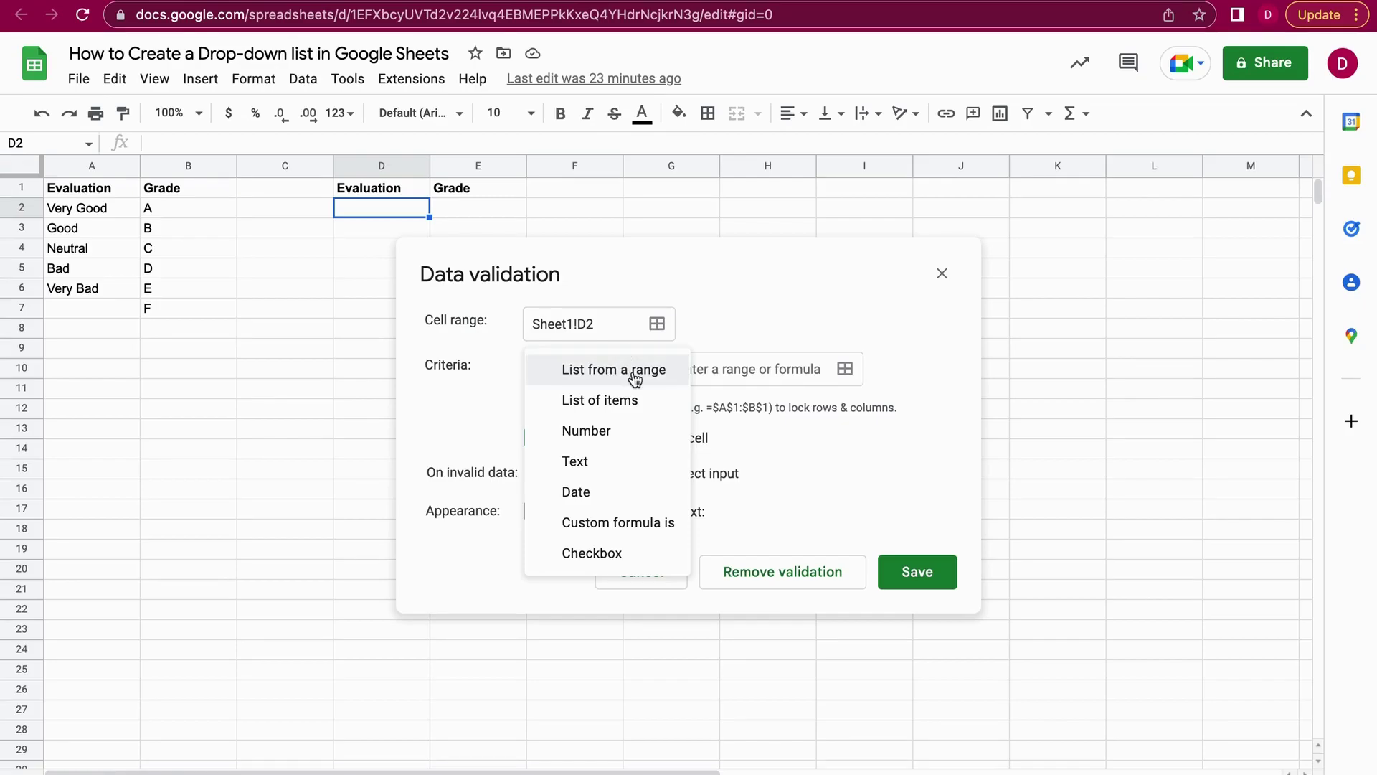
{"action": "left_click", "coordinate": [635, 381]}
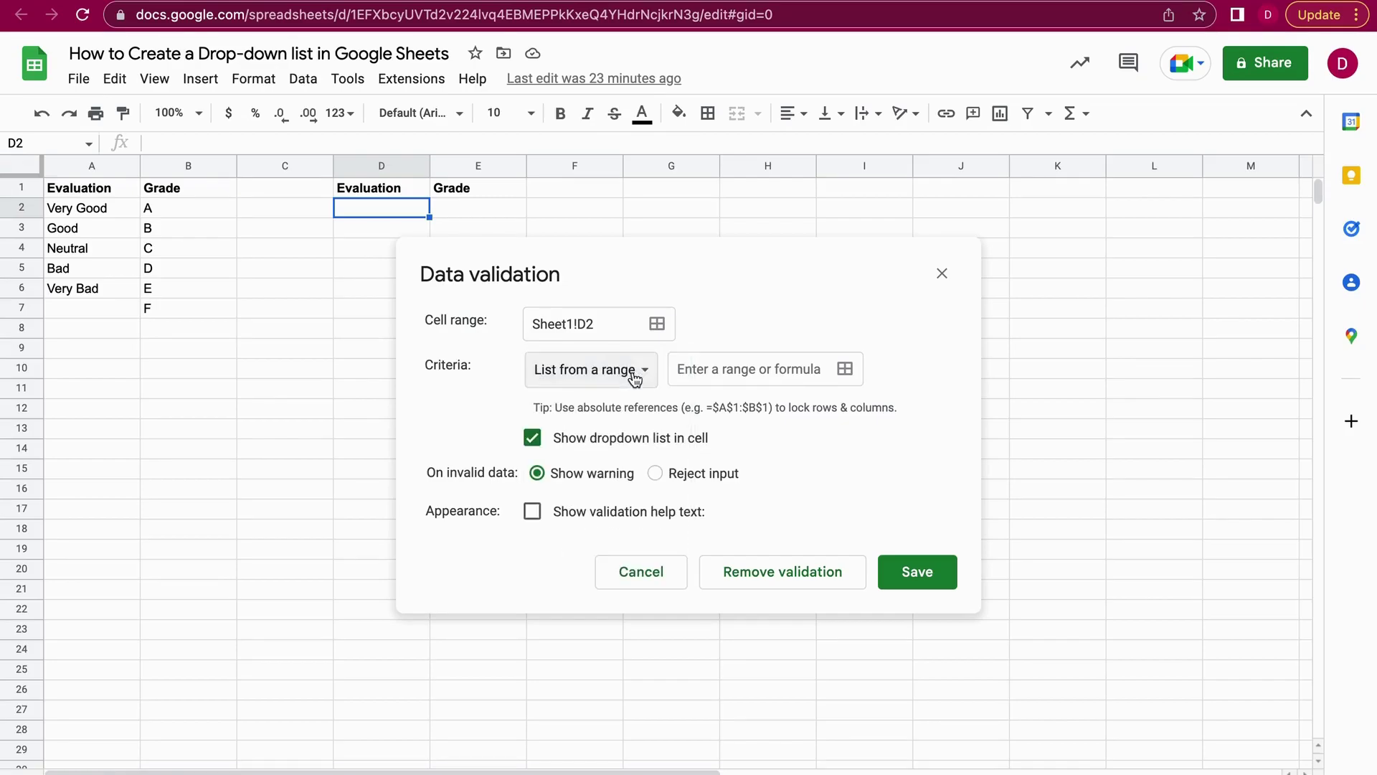
Set D2's drop-down source range to the evaluations in A2:A6.
{"action": "left_click", "coordinate": [844, 370]}
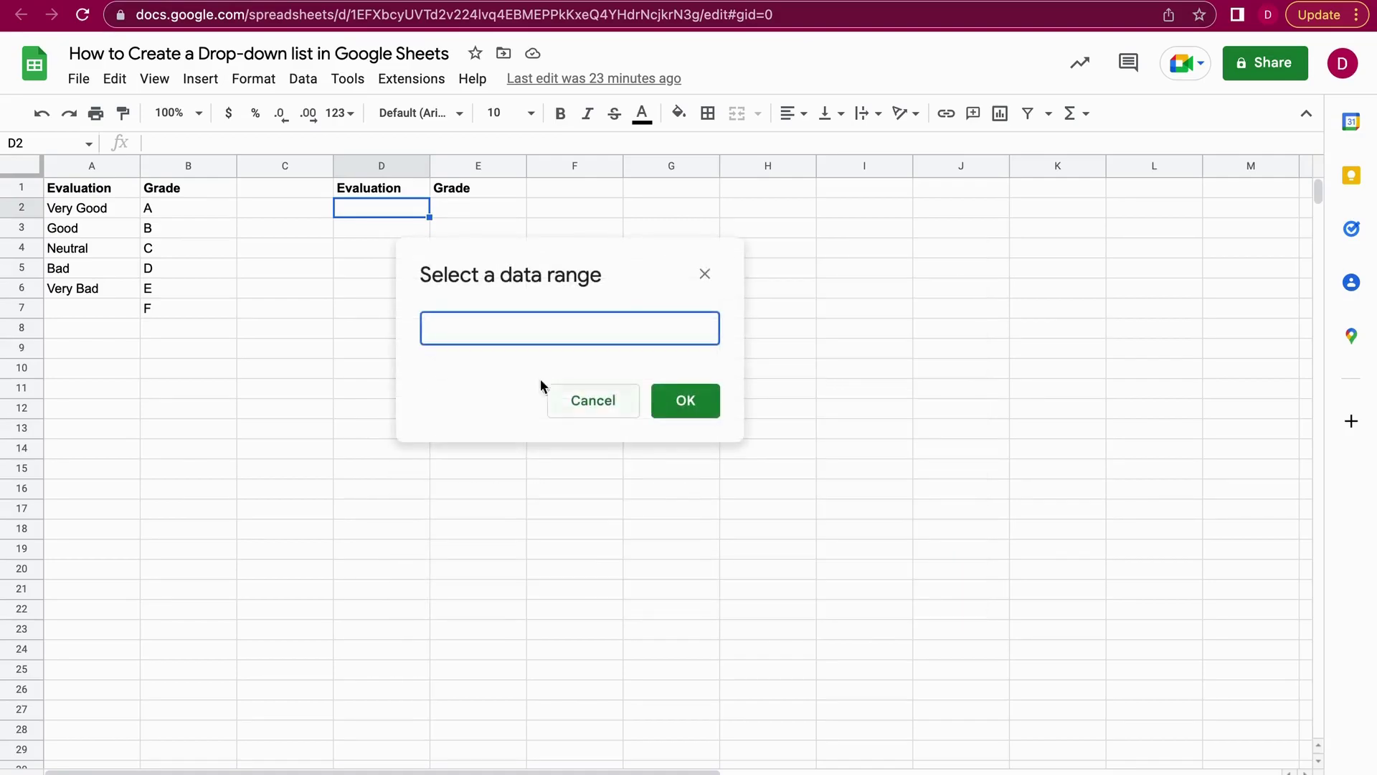
{"action": "left_click_drag", "start_coordinate": [106, 209], "coordinate": [112, 291]}
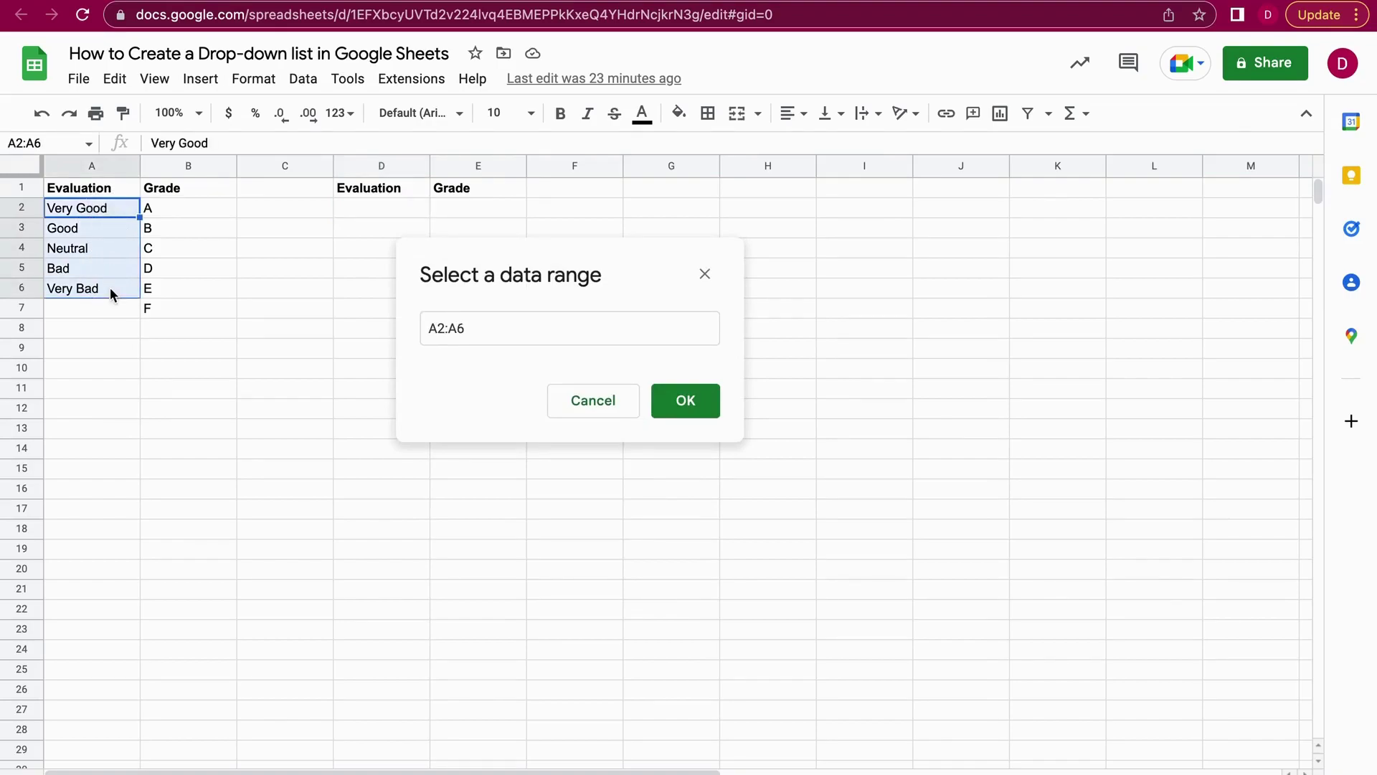
{"action": "left_click", "coordinate": [703, 401]}
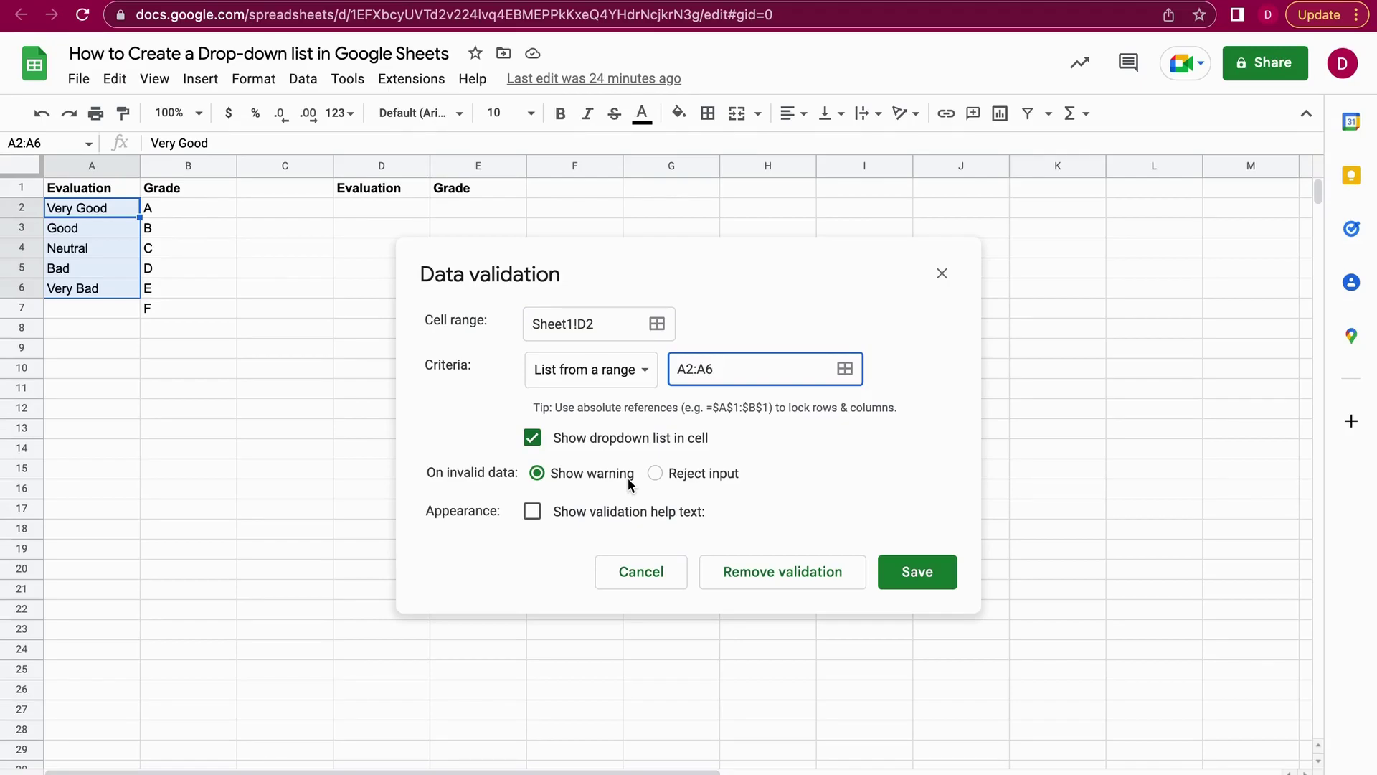
Keep Show warning for invalid data, enable validation help text, and save D2's rule.
{"action": "left_click", "coordinate": [655, 474]}
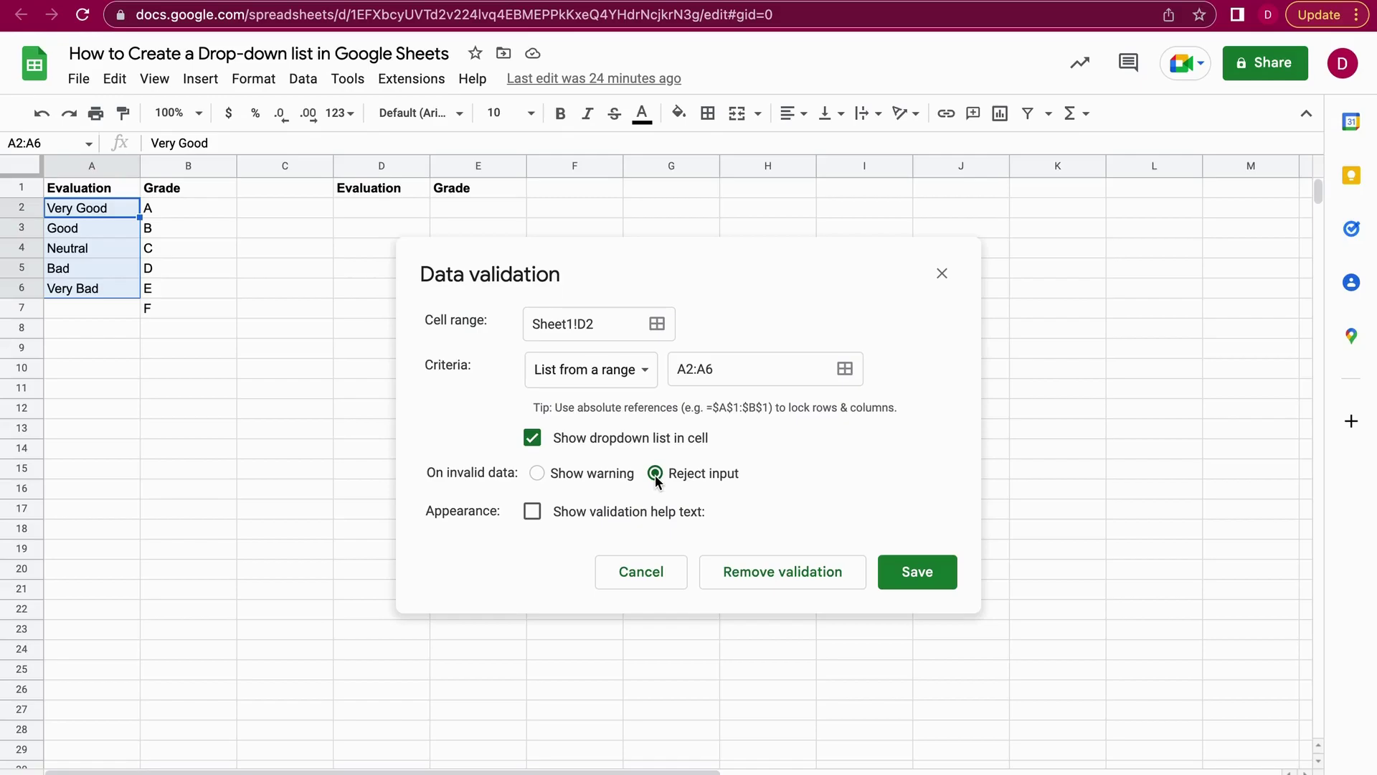
{"action": "left_click", "coordinate": [537, 473]}
{"action": "left_click", "coordinate": [532, 514]}
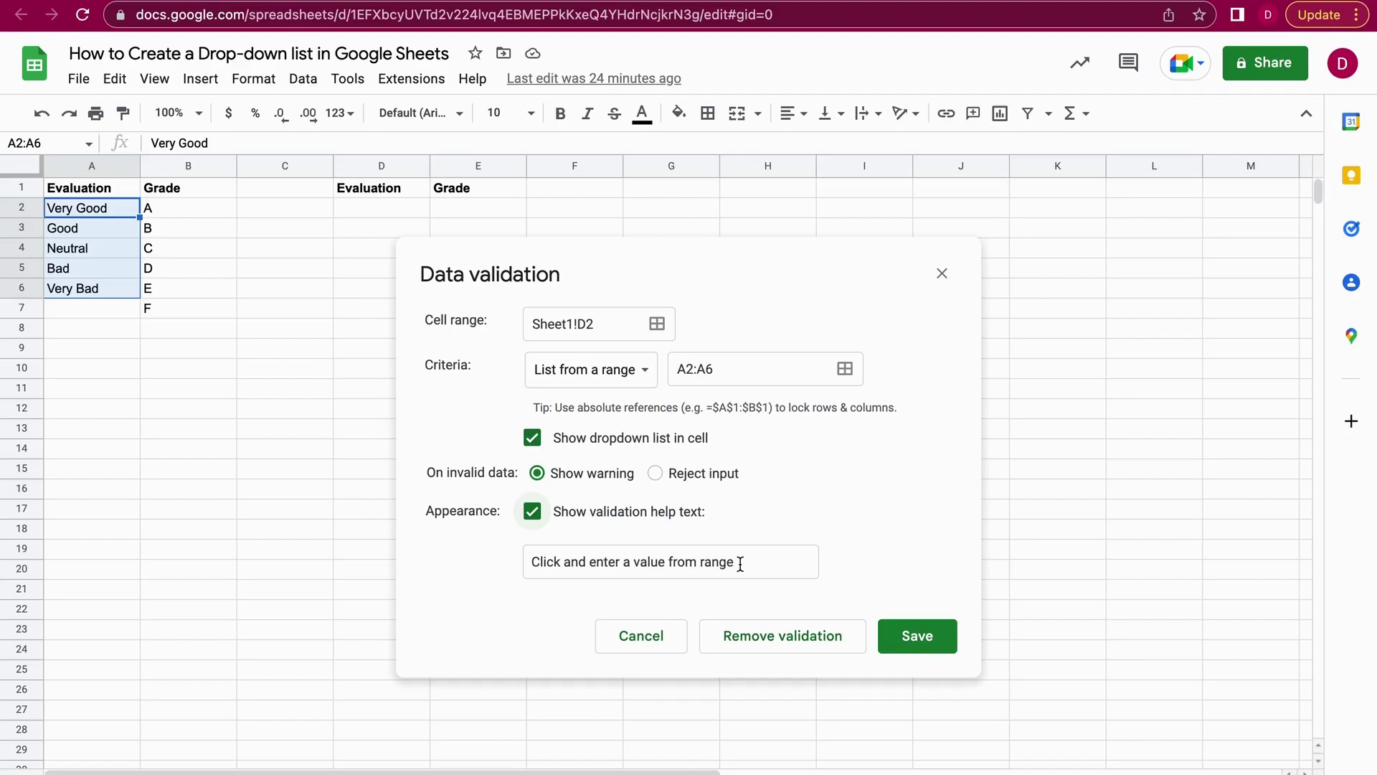
{"action": "left_click", "coordinate": [925, 636]}
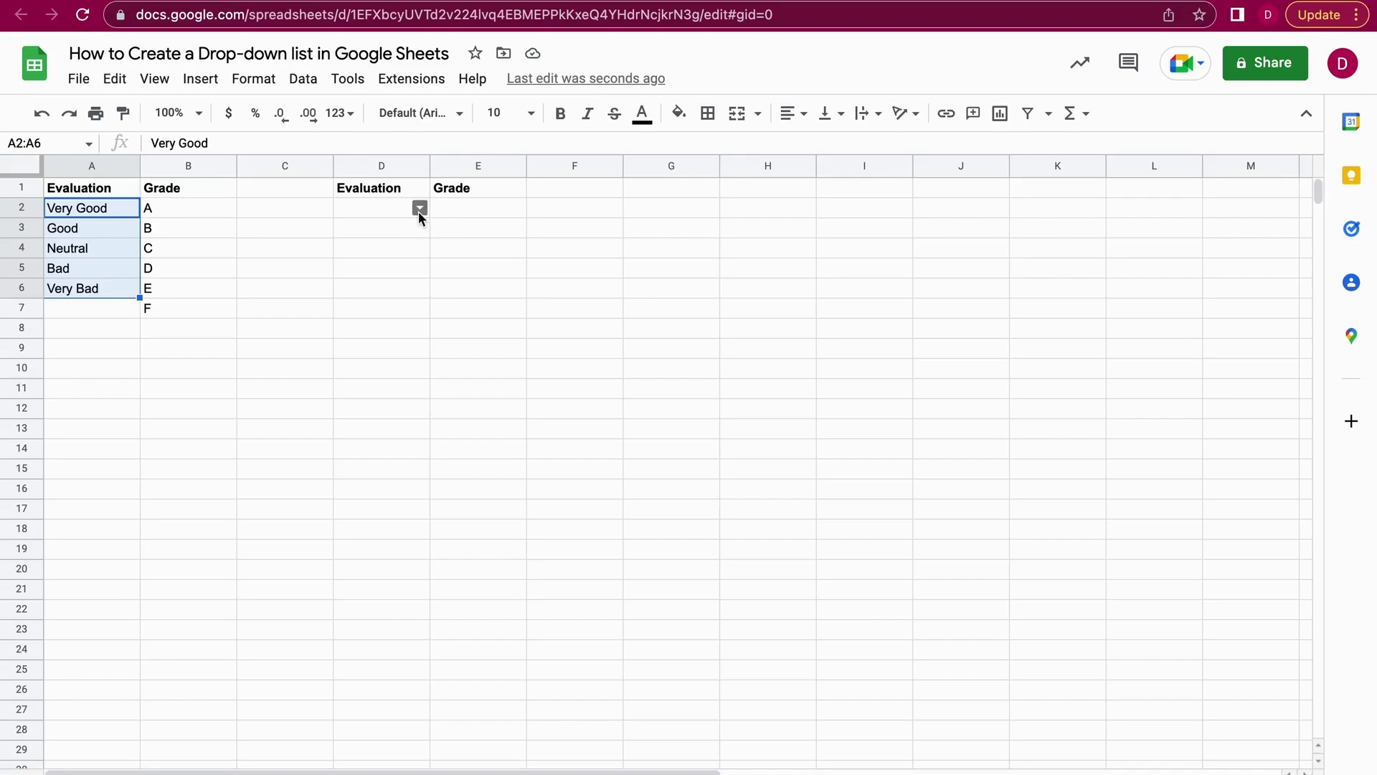
Filter D2's drop-down with 'Very' and pick 'Very Bad'.
{"action": "left_click", "coordinate": [419, 209]}
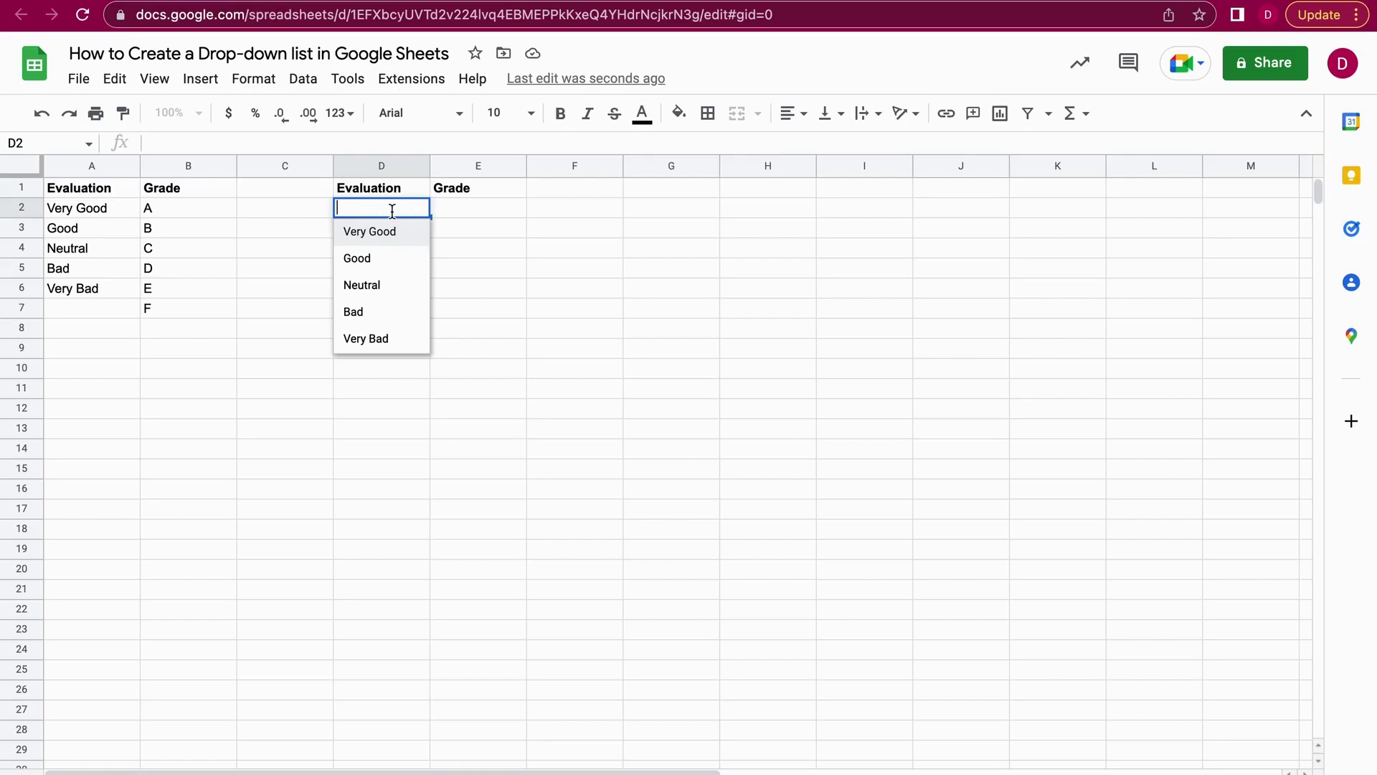
{"action": "type", "text": "Very"}
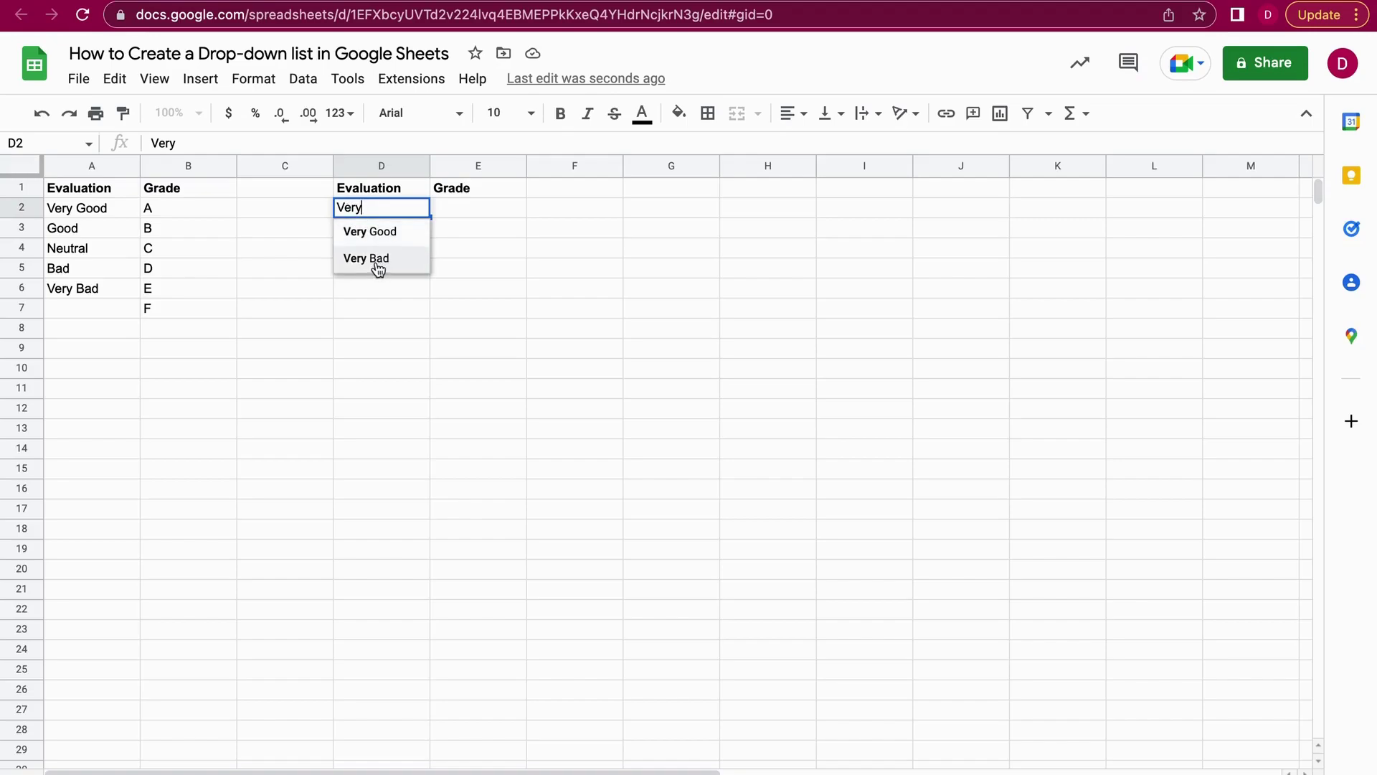
{"action": "left_click", "coordinate": [375, 258]}
{"action": "left_click", "coordinate": [463, 228]}
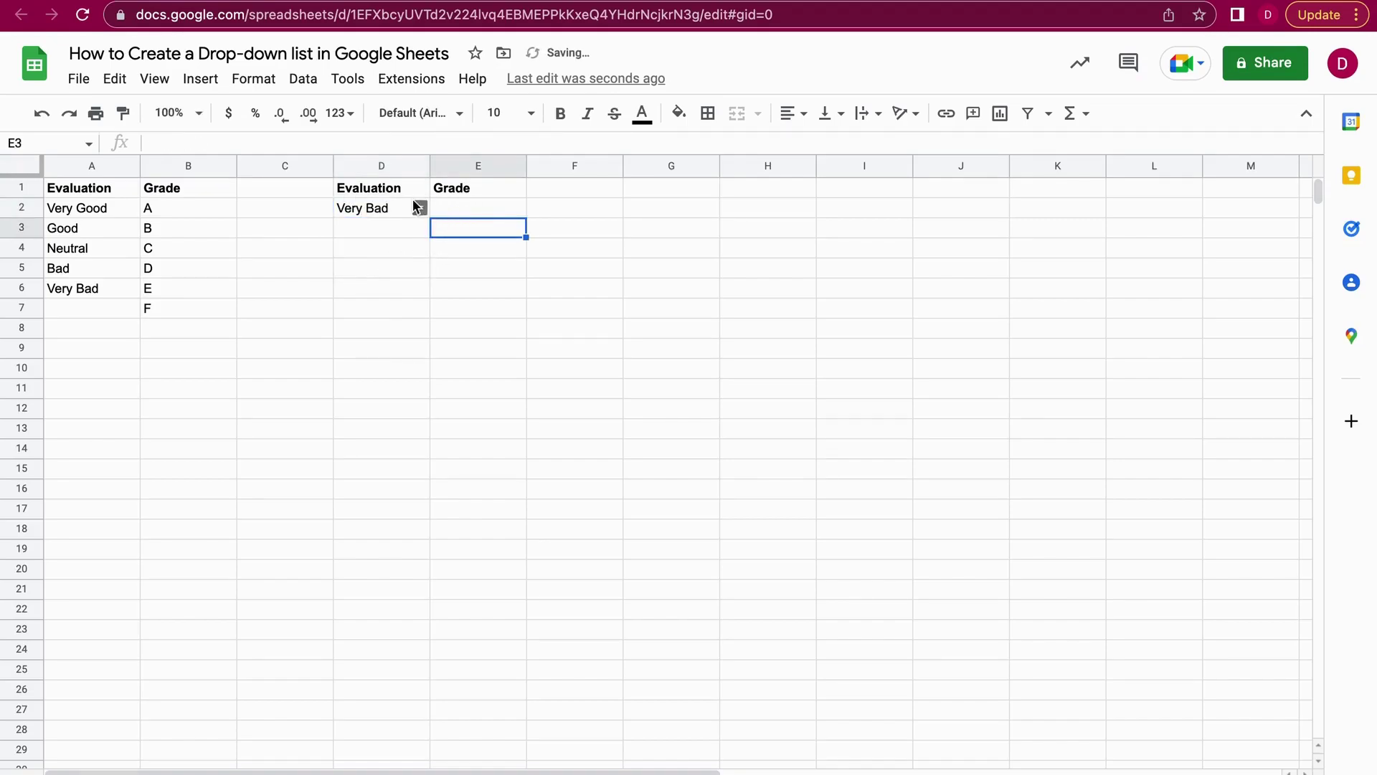
Copy D2's drop-down and 'Very Bad' value down to D7, then select D3 to check it.
{"action": "left_click", "coordinate": [379, 213]}
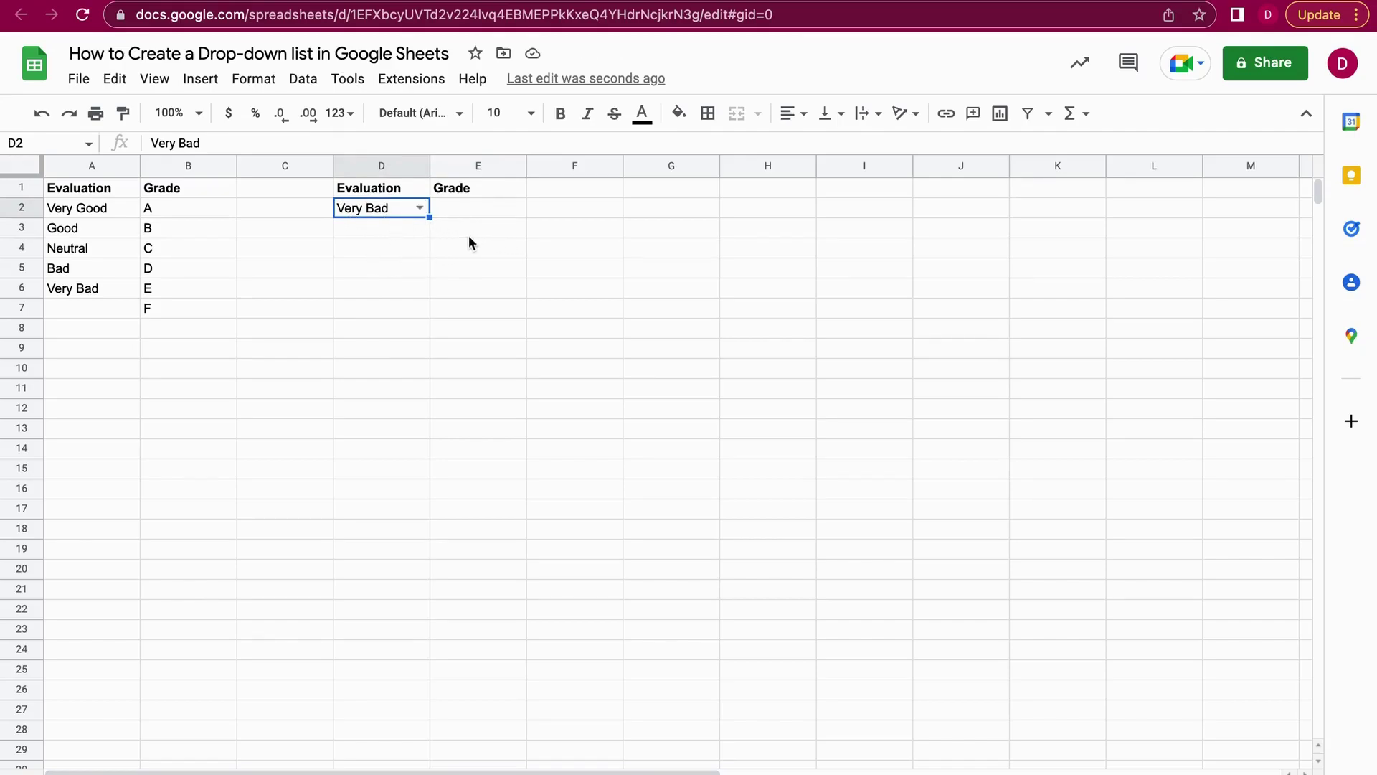
{"action": "left_click_drag", "start_coordinate": [429, 216], "coordinate": [429, 309]}
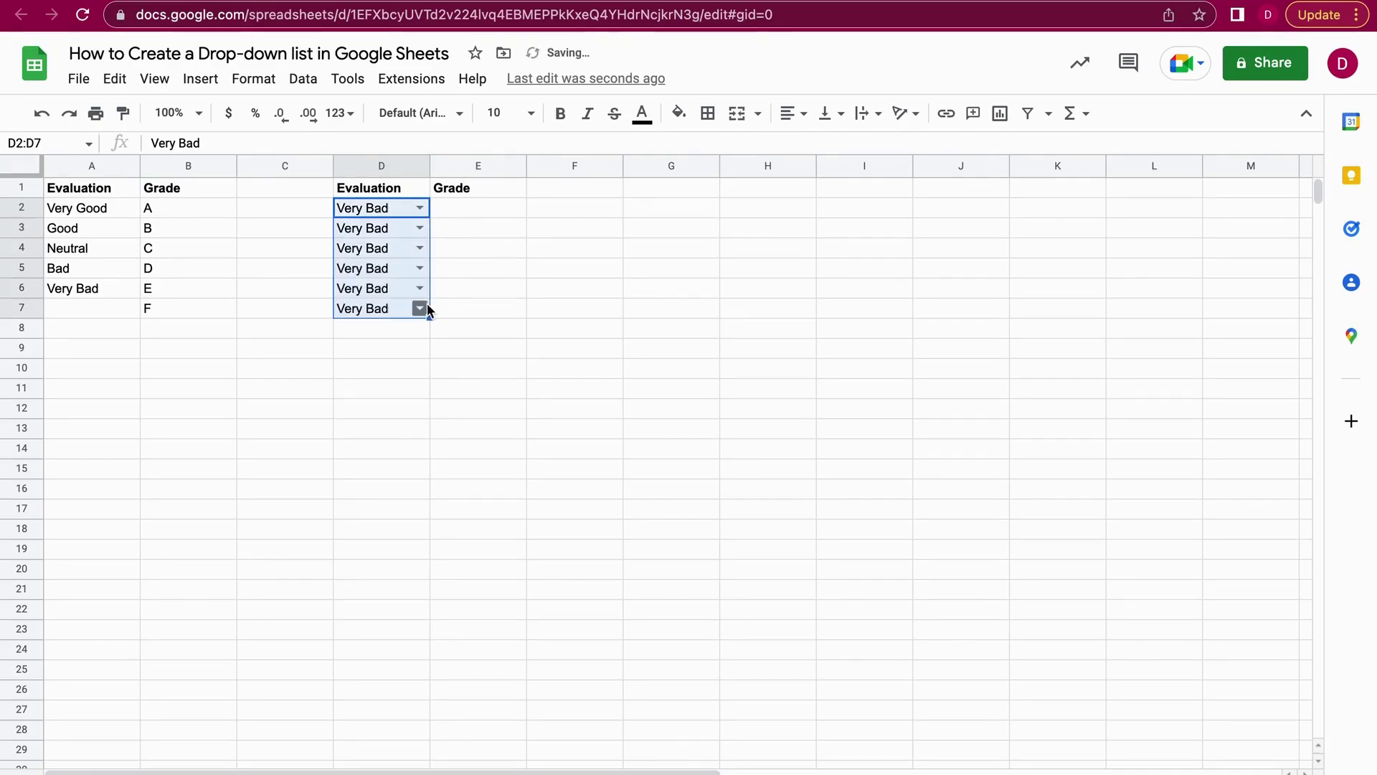
{"action": "left_click", "coordinate": [500, 285]}
{"action": "left_click", "coordinate": [399, 233]}
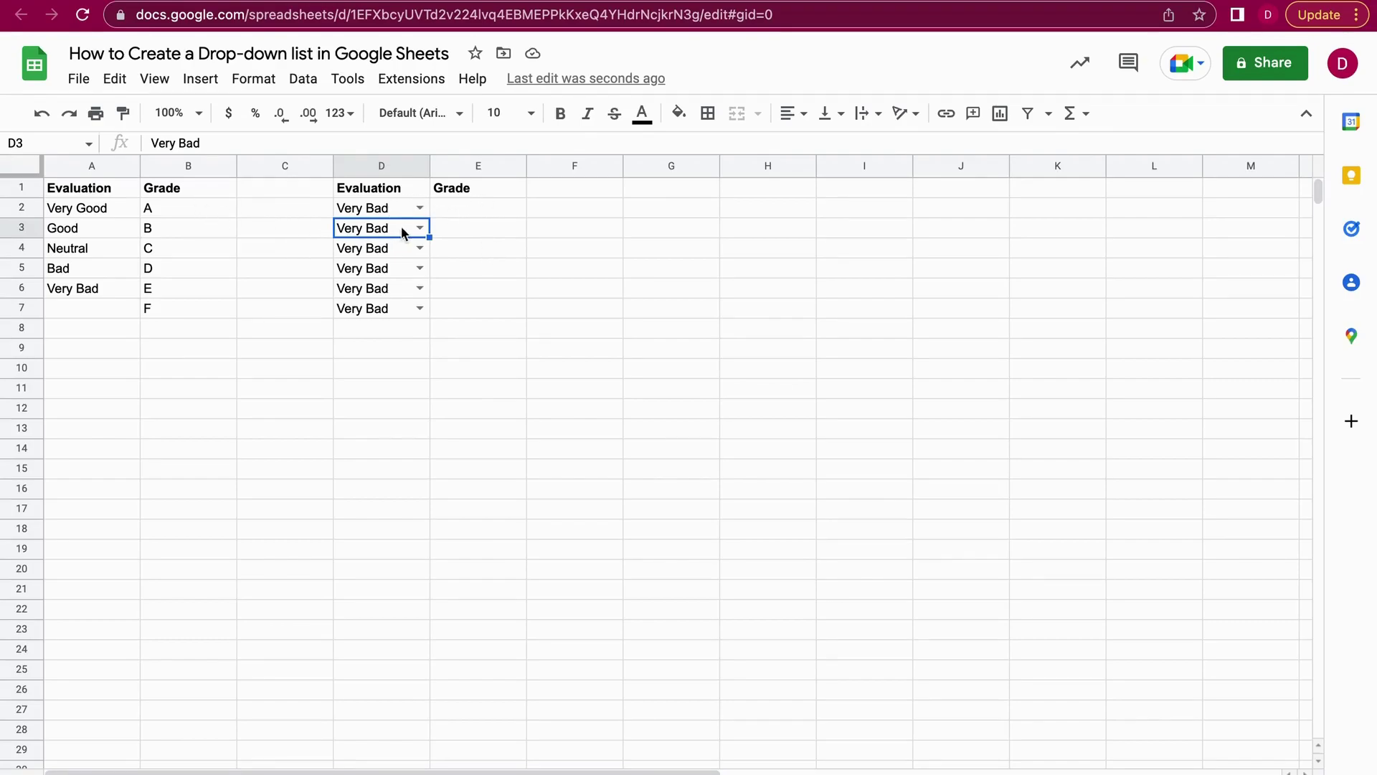
Give E2 a list-of-items validation 'A,B,C,D,E,F' set to reject input, and save it.
{"action": "left_click", "coordinate": [478, 211]}
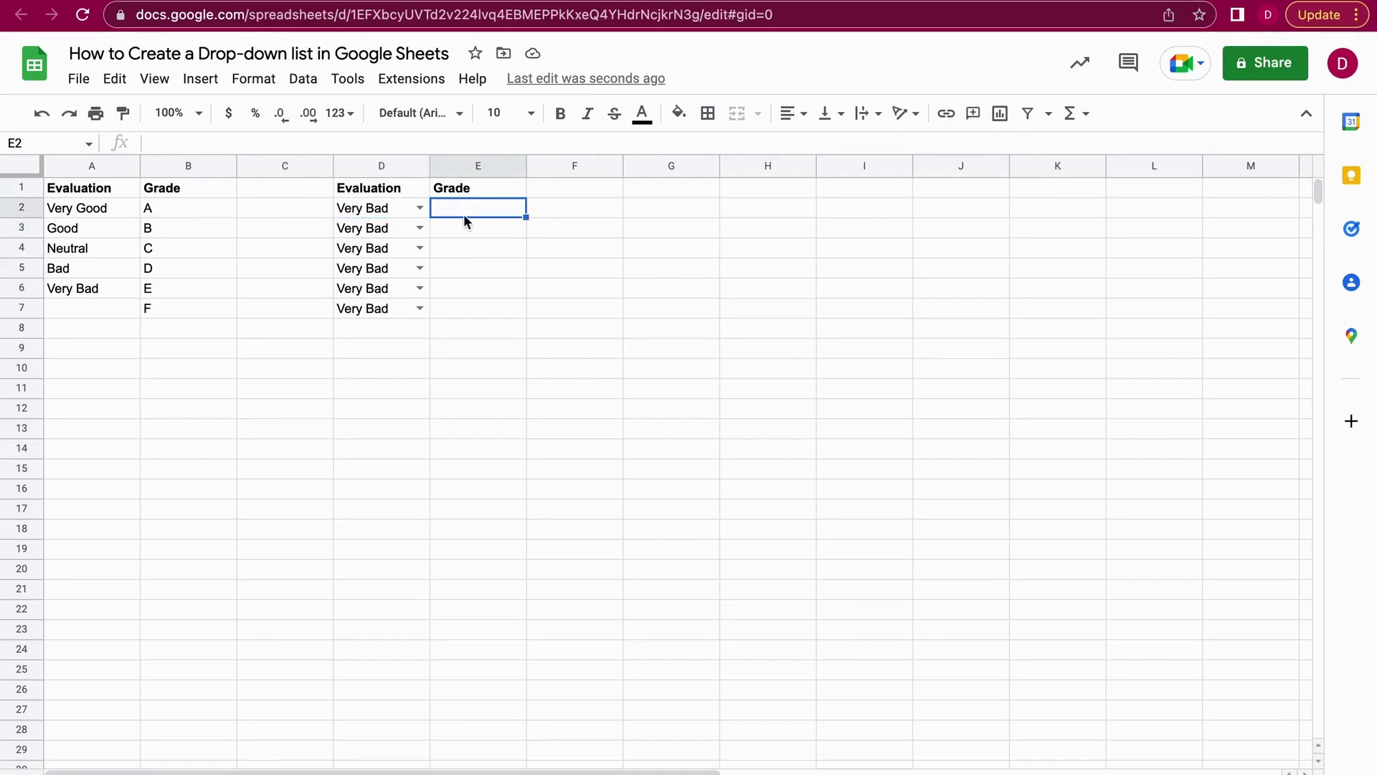
{"action": "left_click", "coordinate": [305, 79]}
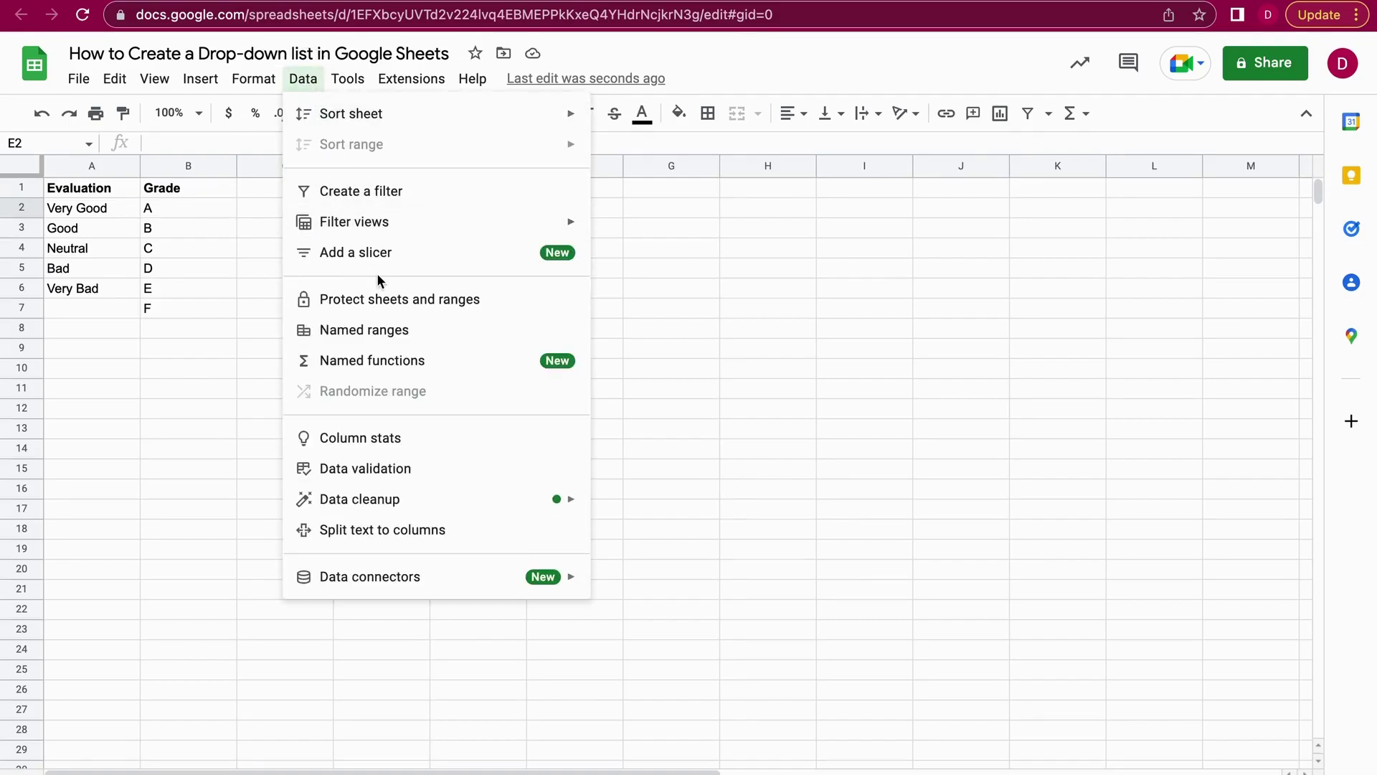
{"action": "left_click", "coordinate": [398, 471]}
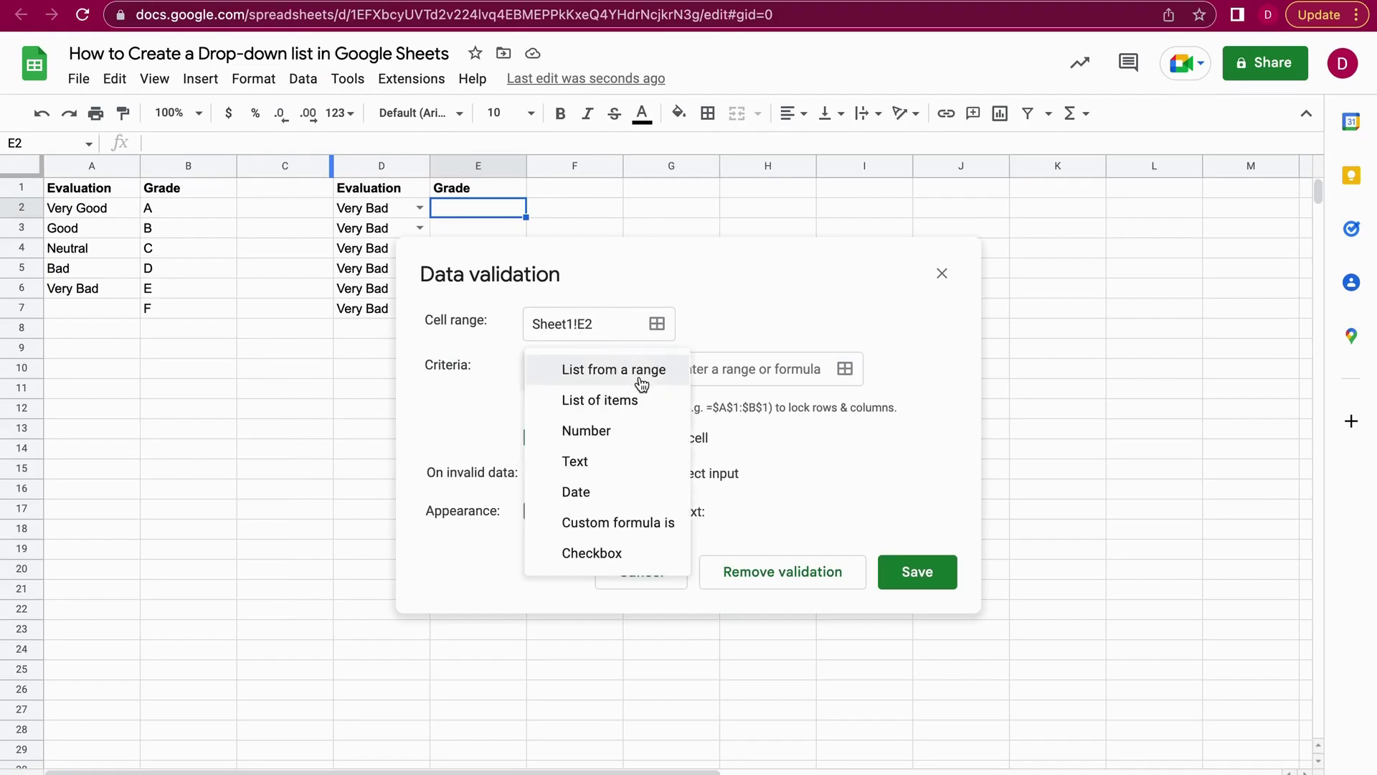
{"action": "left_click", "coordinate": [642, 382]}
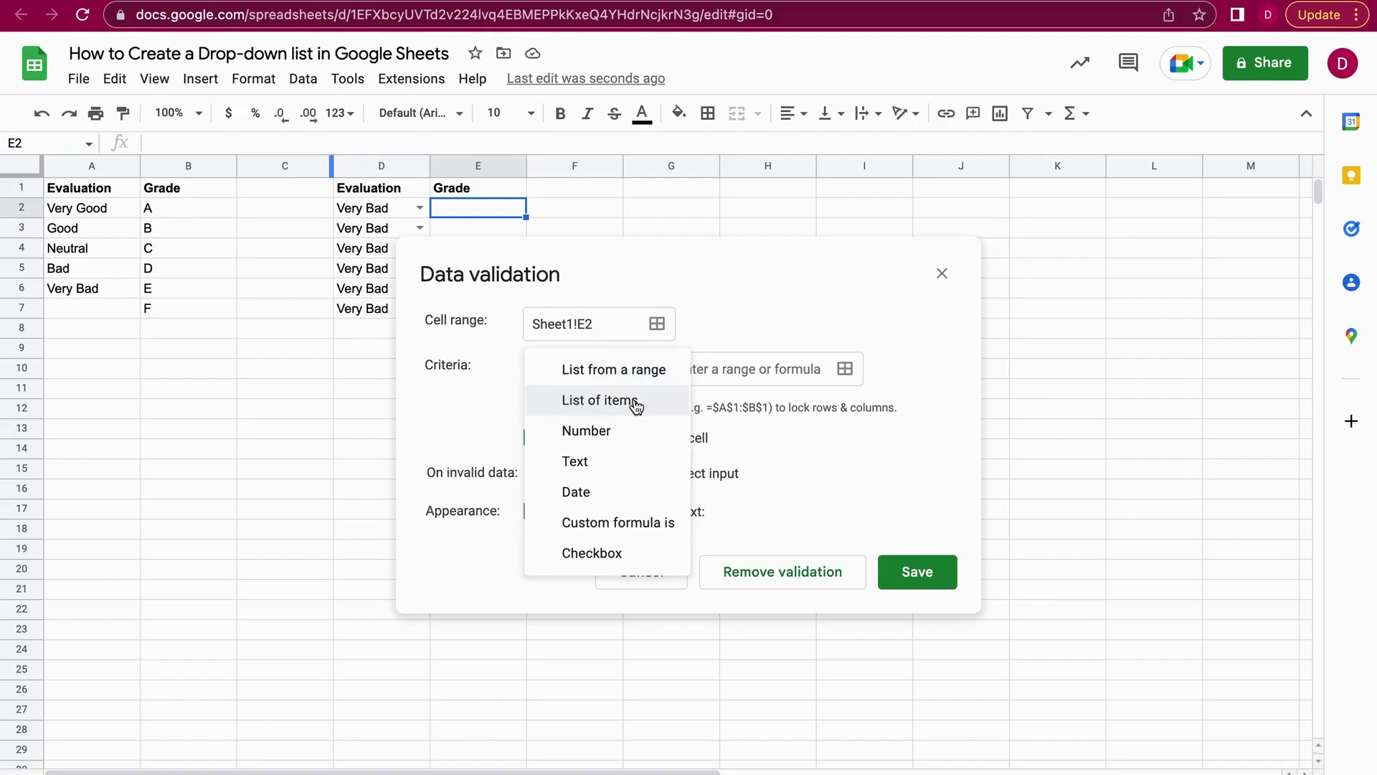
{"action": "left_click", "coordinate": [636, 406]}
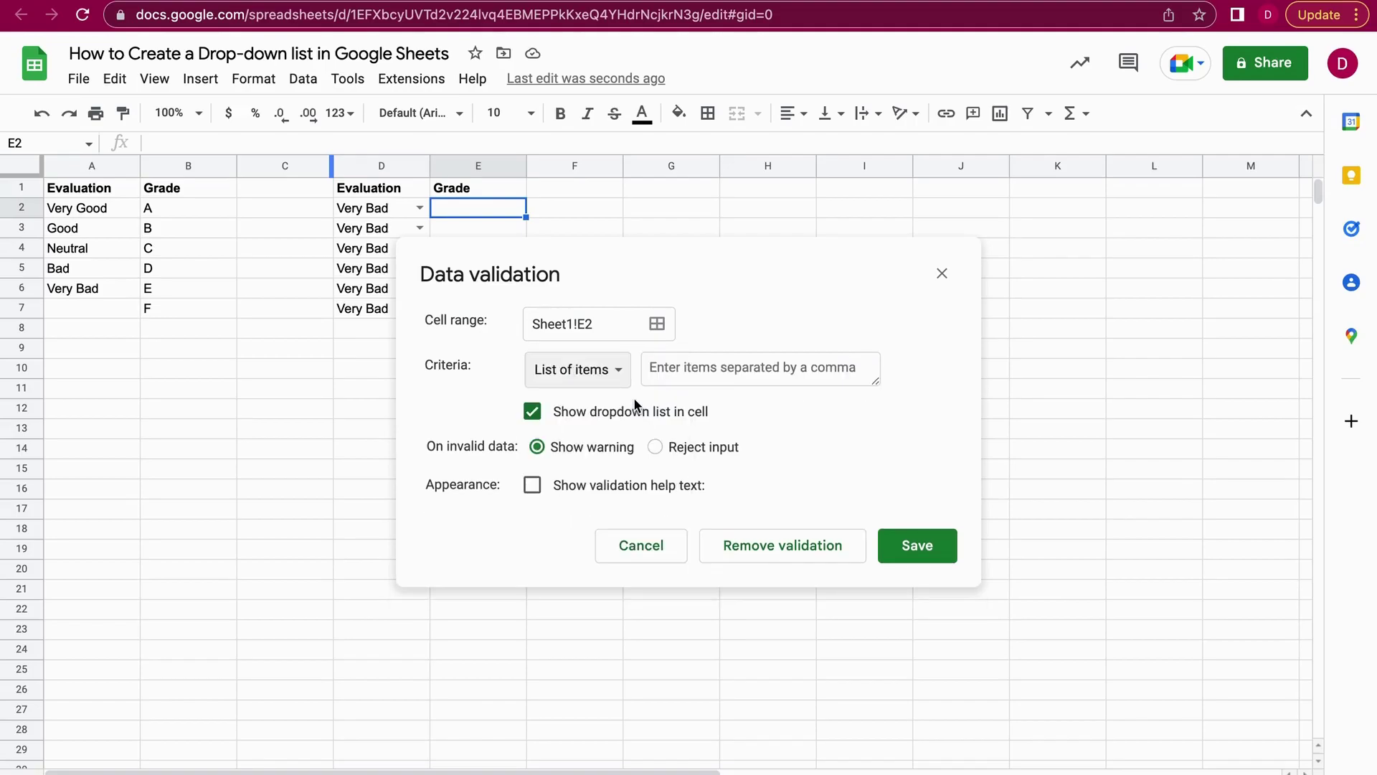
{"action": "left_click", "coordinate": [667, 374]}
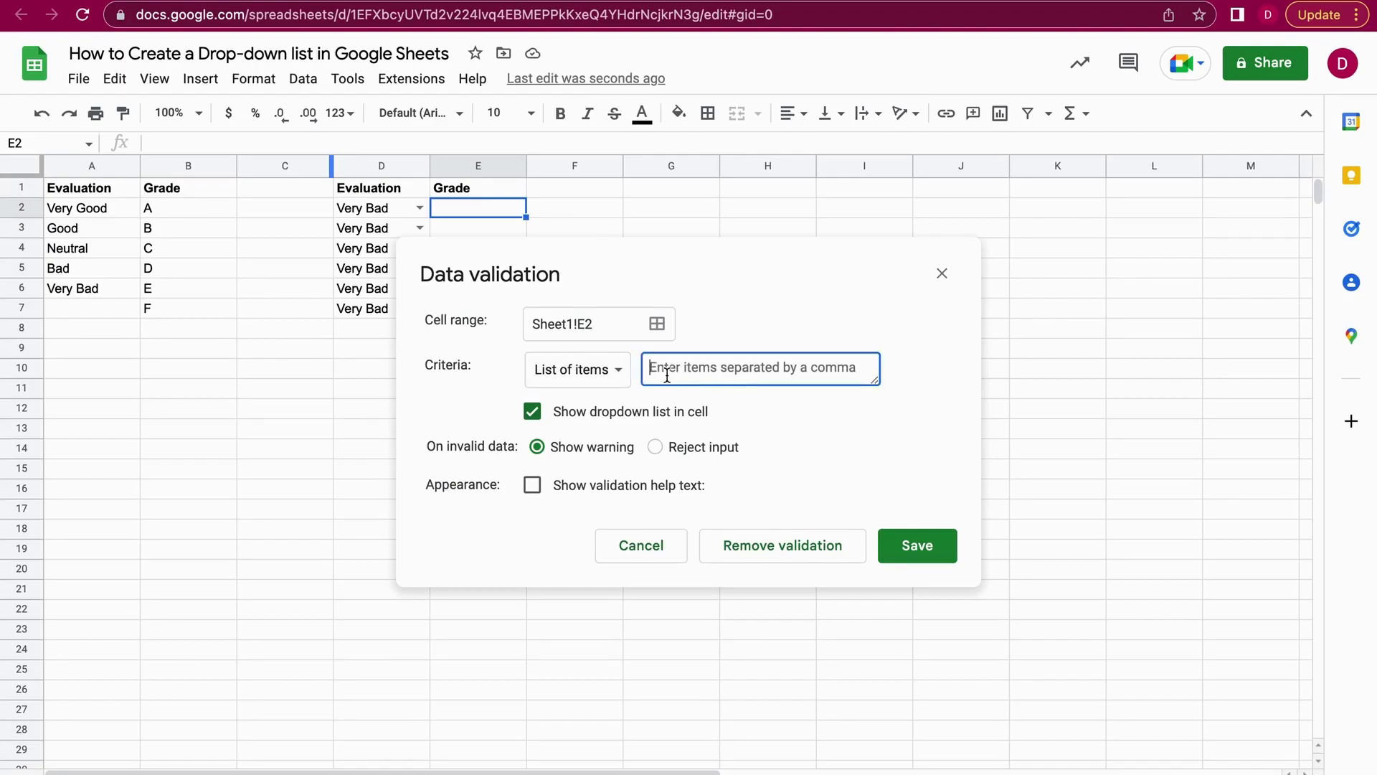
{"action": "type", "text": "A"}
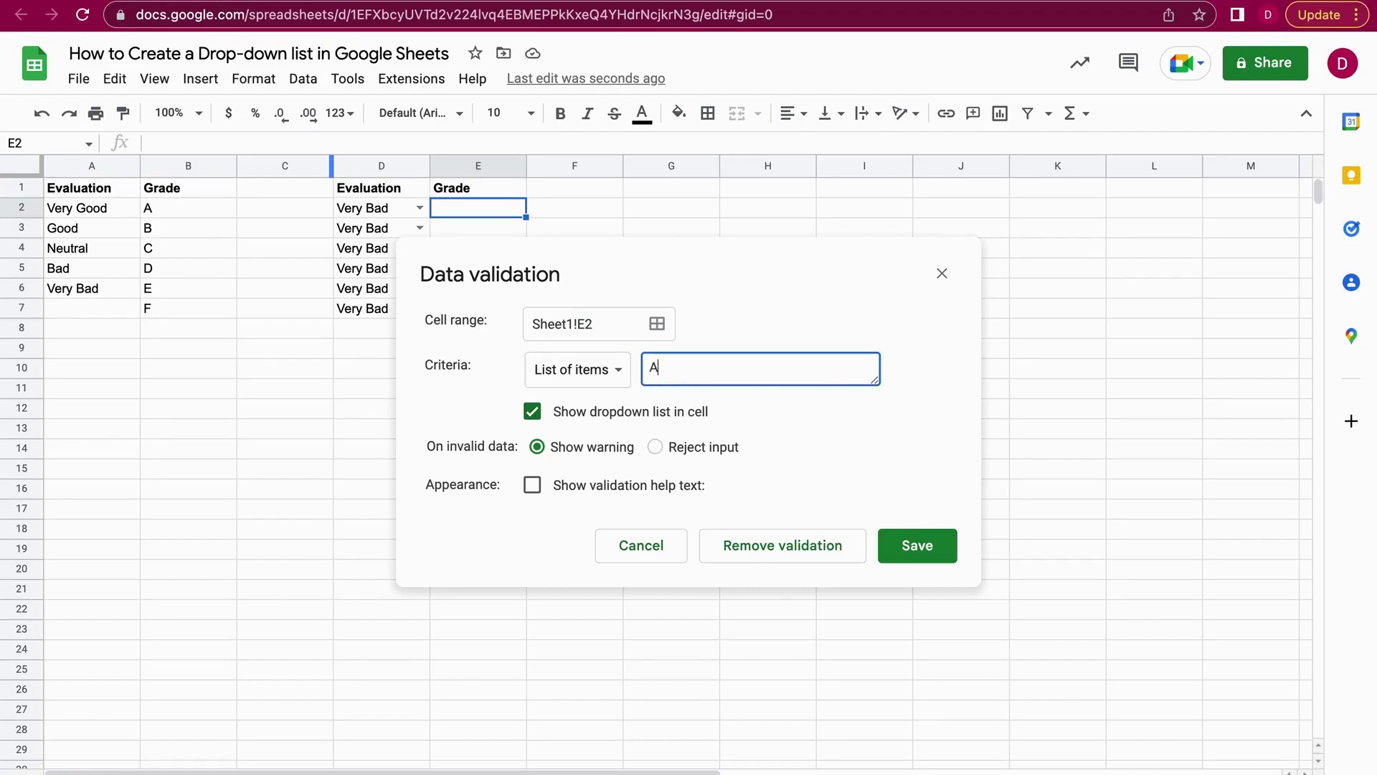
{"action": "type", "text": ",B,C,D,E,F"}
{"action": "left_click", "coordinate": [655, 446]}
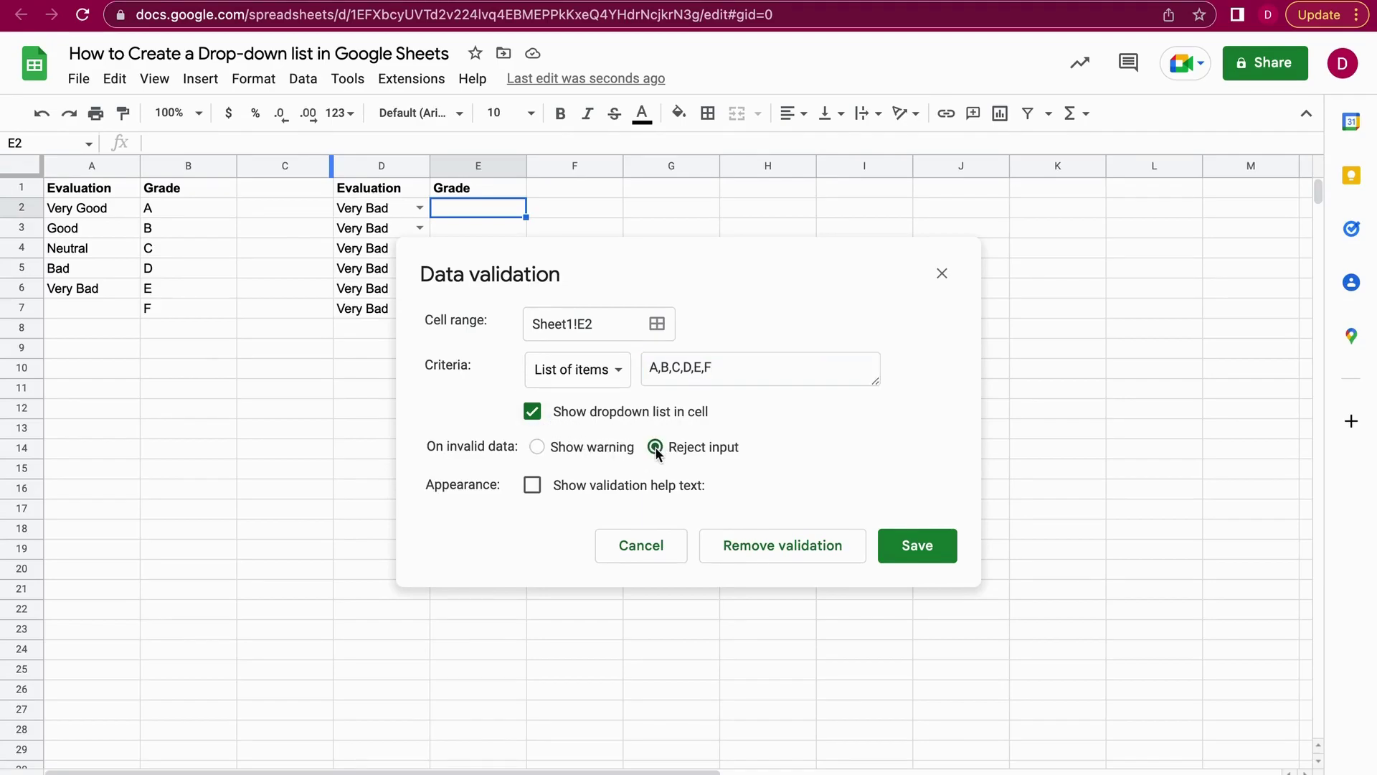
{"action": "left_click", "coordinate": [918, 549]}
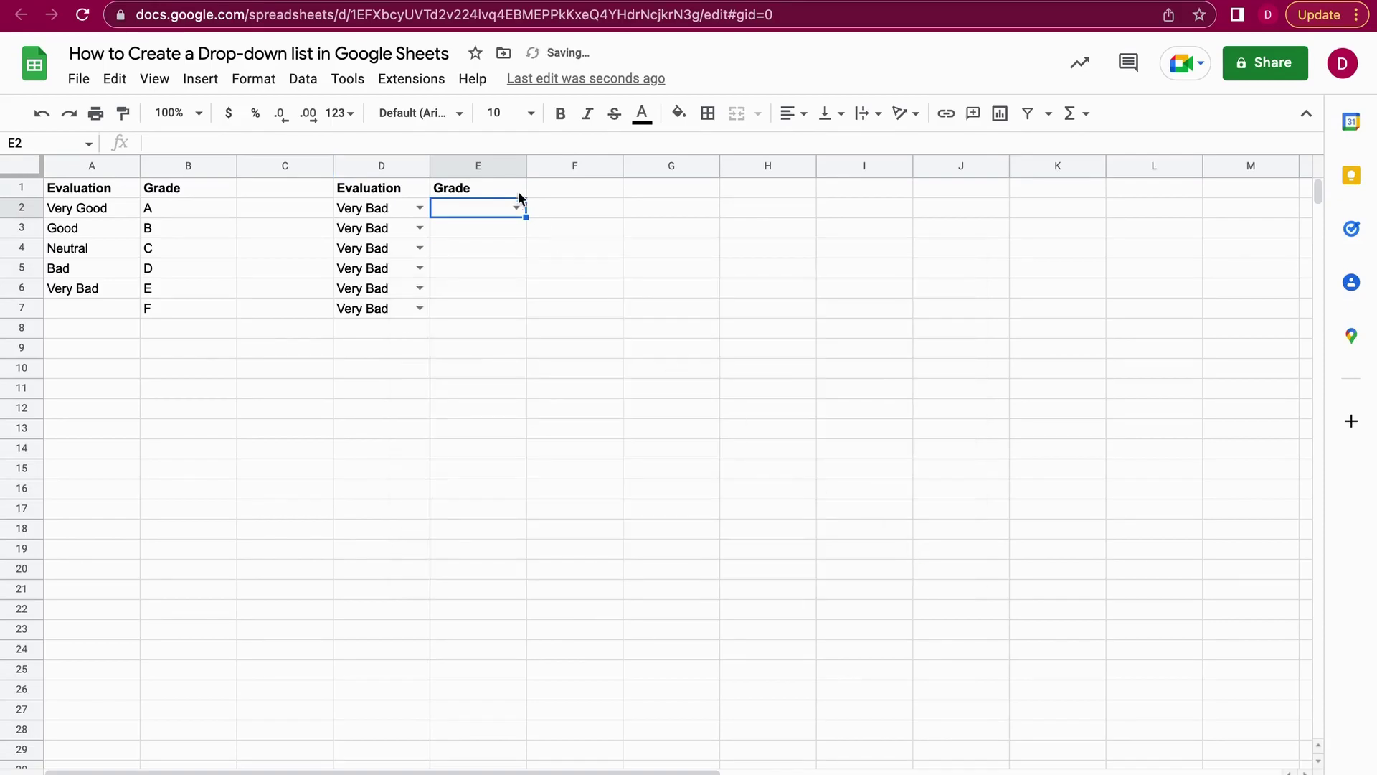
Check E2's grade list, then copy its drop-down down to E7.
{"action": "left_click", "coordinate": [516, 209]}
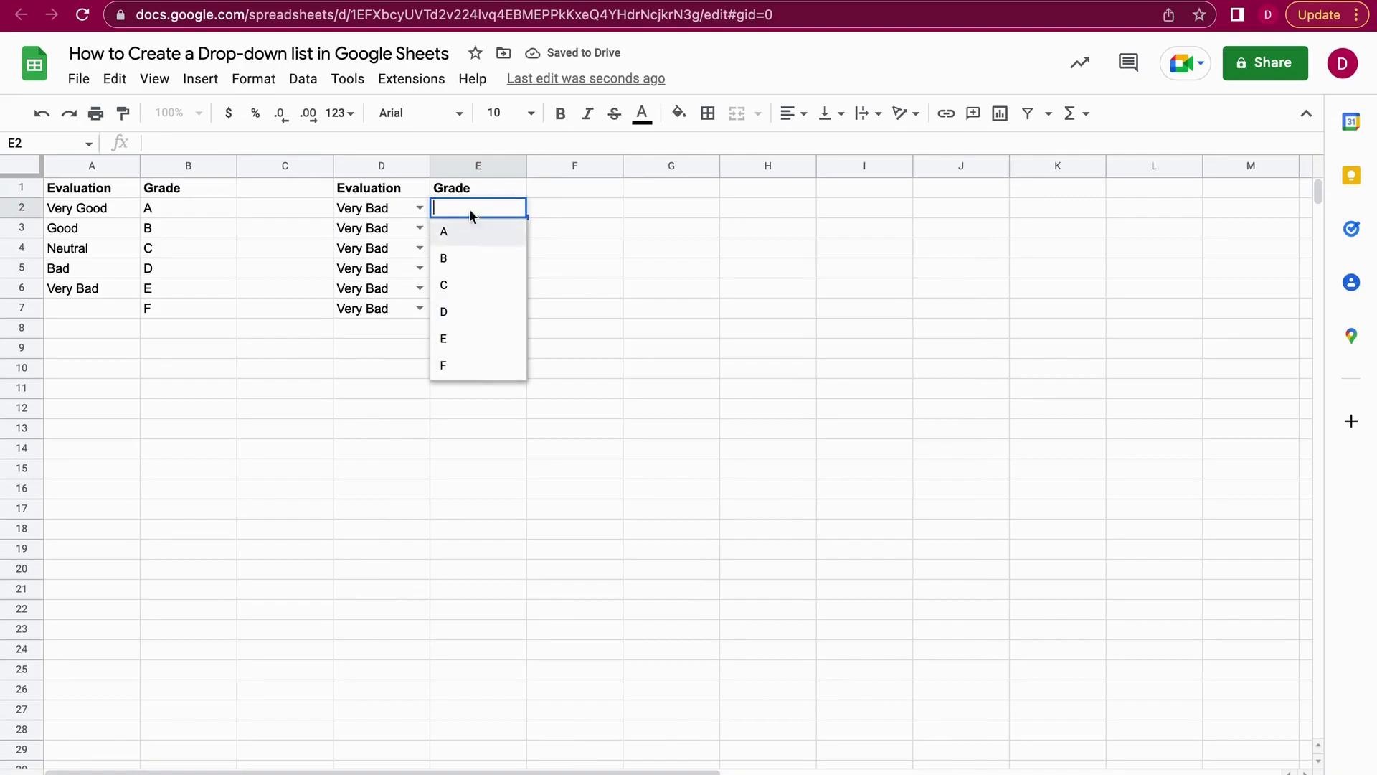
{"action": "left_click", "coordinate": [572, 228]}
{"action": "left_click", "coordinate": [518, 208]}
{"action": "left_click", "coordinate": [531, 210]}
{"action": "left_click", "coordinate": [480, 206]}
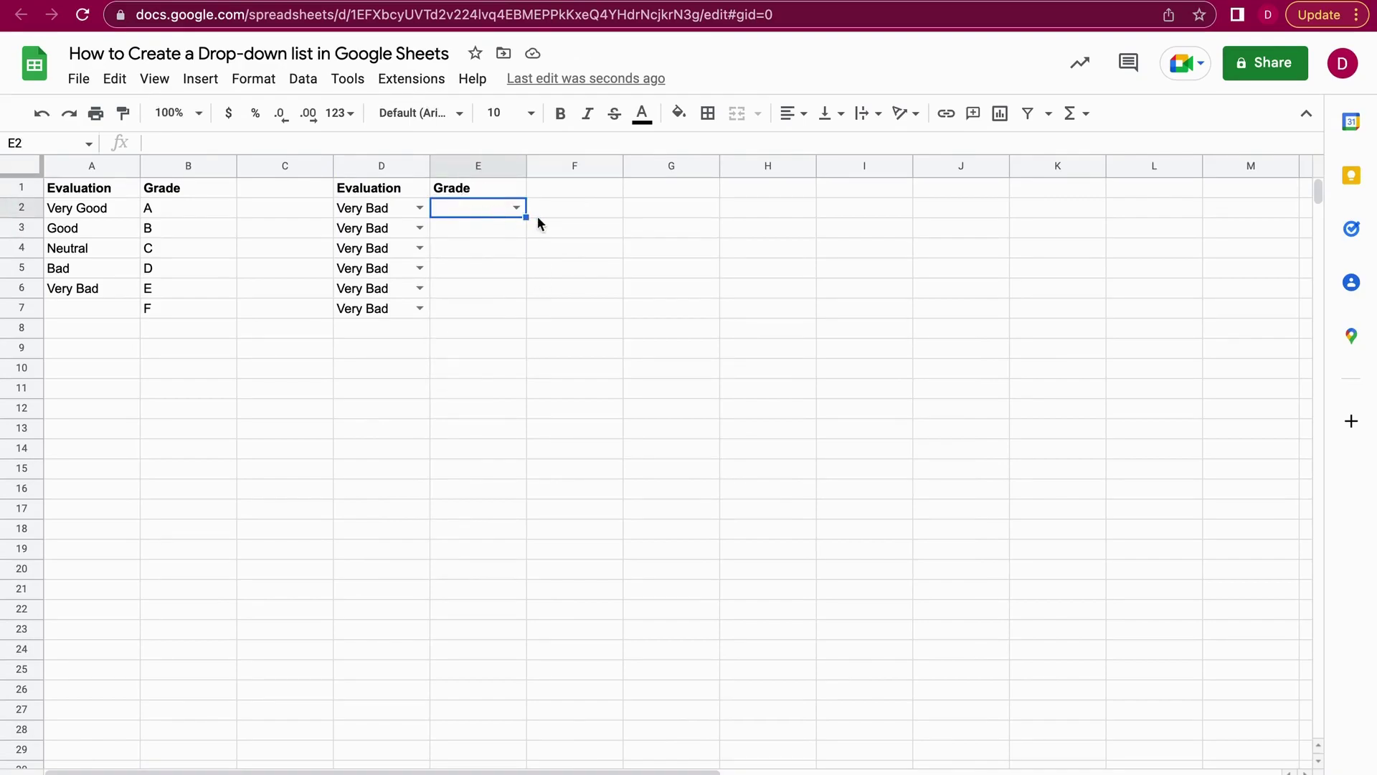
{"action": "left_click_drag", "start_coordinate": [526, 217], "coordinate": [524, 310]}
{"action": "left_click", "coordinate": [600, 248]}
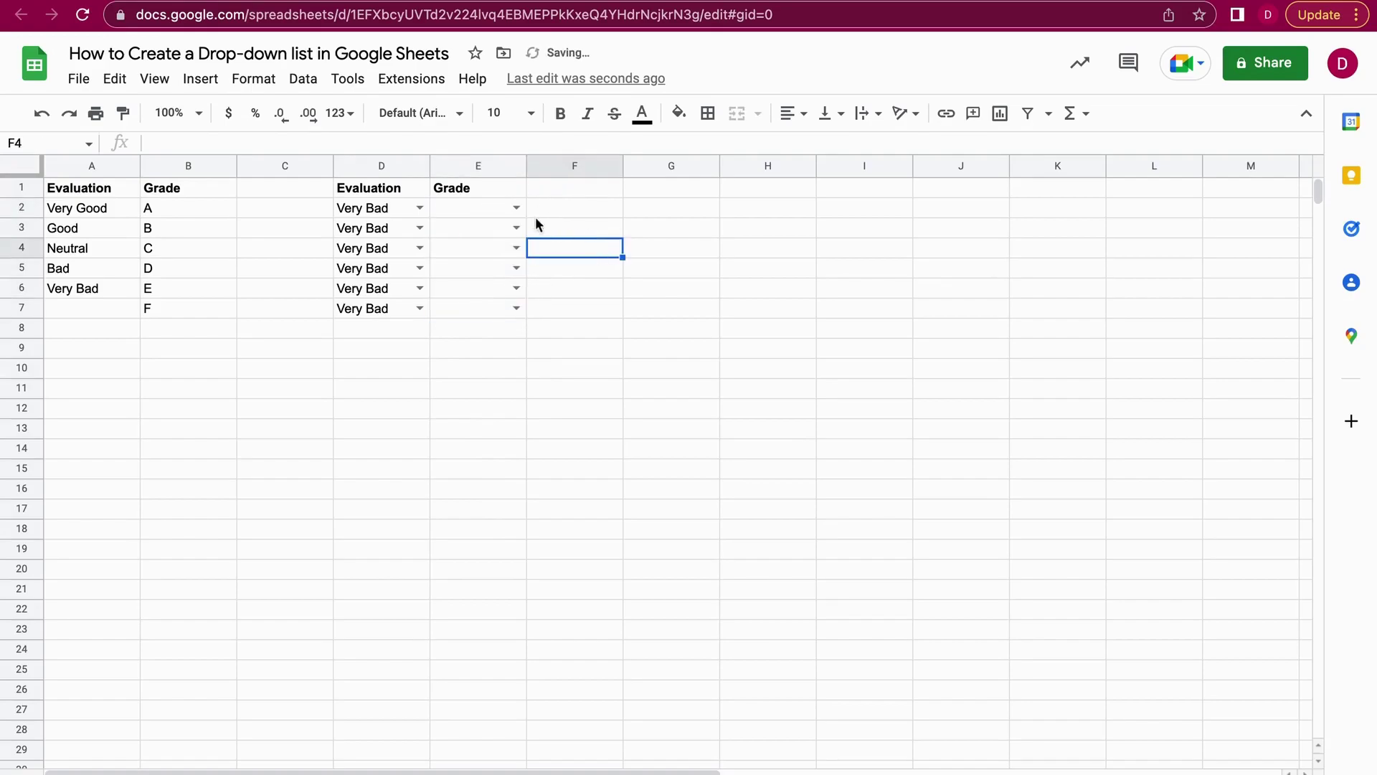
Enter invalid grade 'G' in E2 and dismiss the rejection message.
{"action": "left_click", "coordinate": [494, 212]}
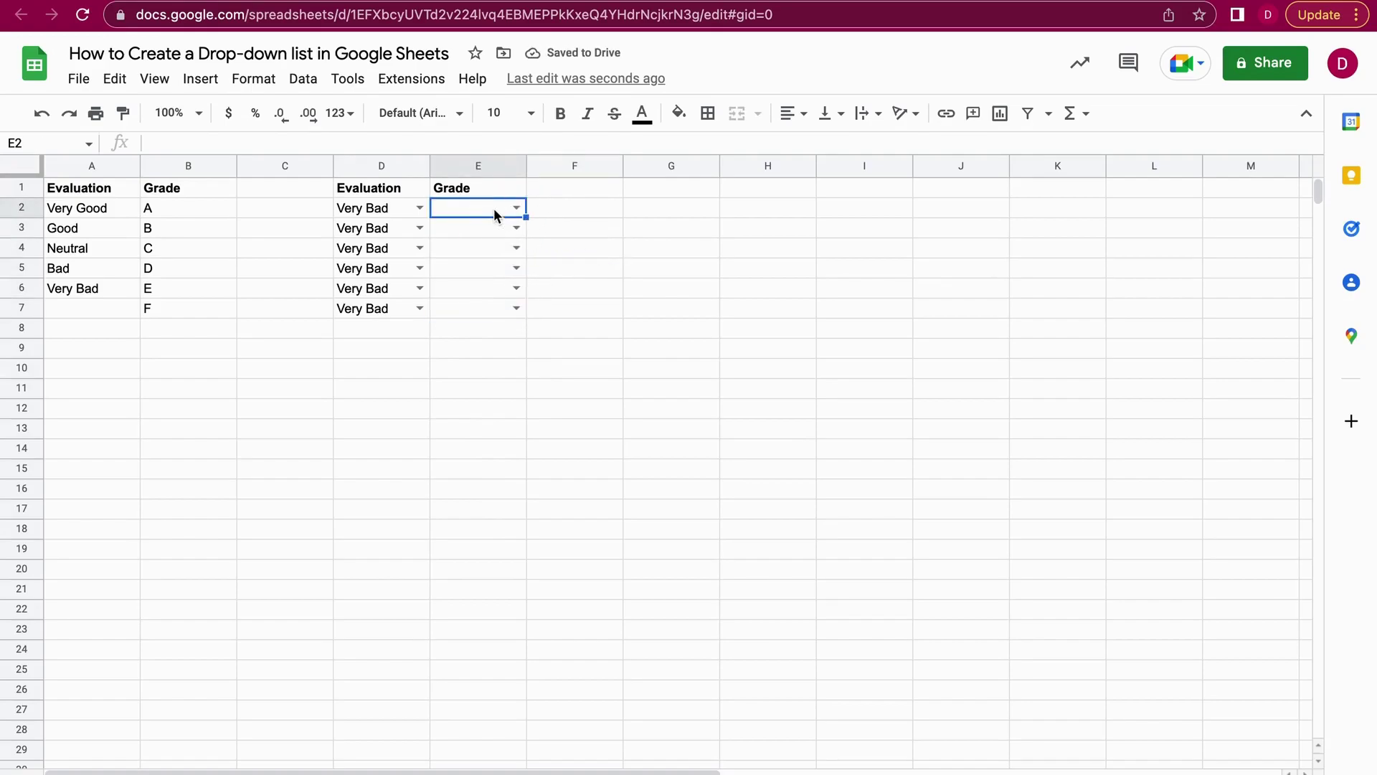
{"action": "type", "text": "G"}
{"action": "key", "text": "Return"}
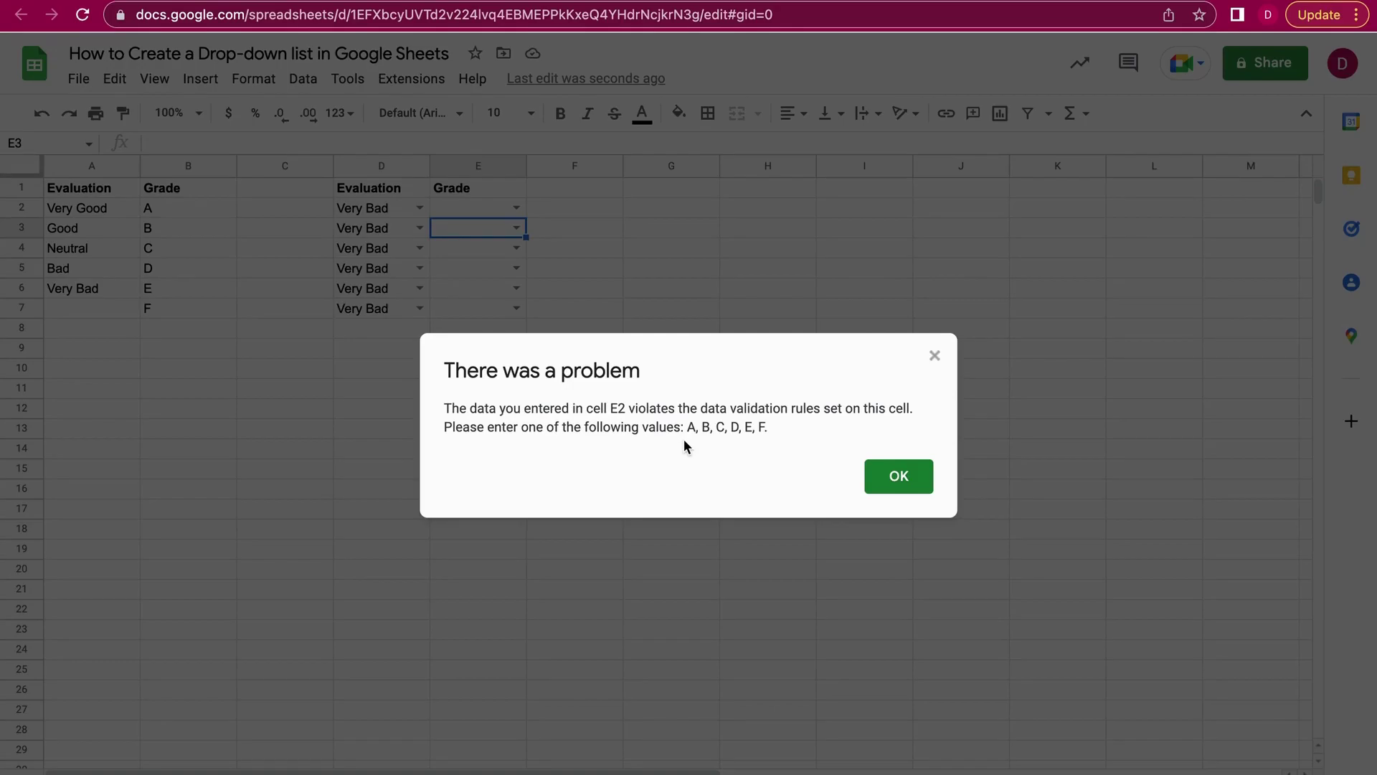
{"action": "left_click", "coordinate": [889, 475]}
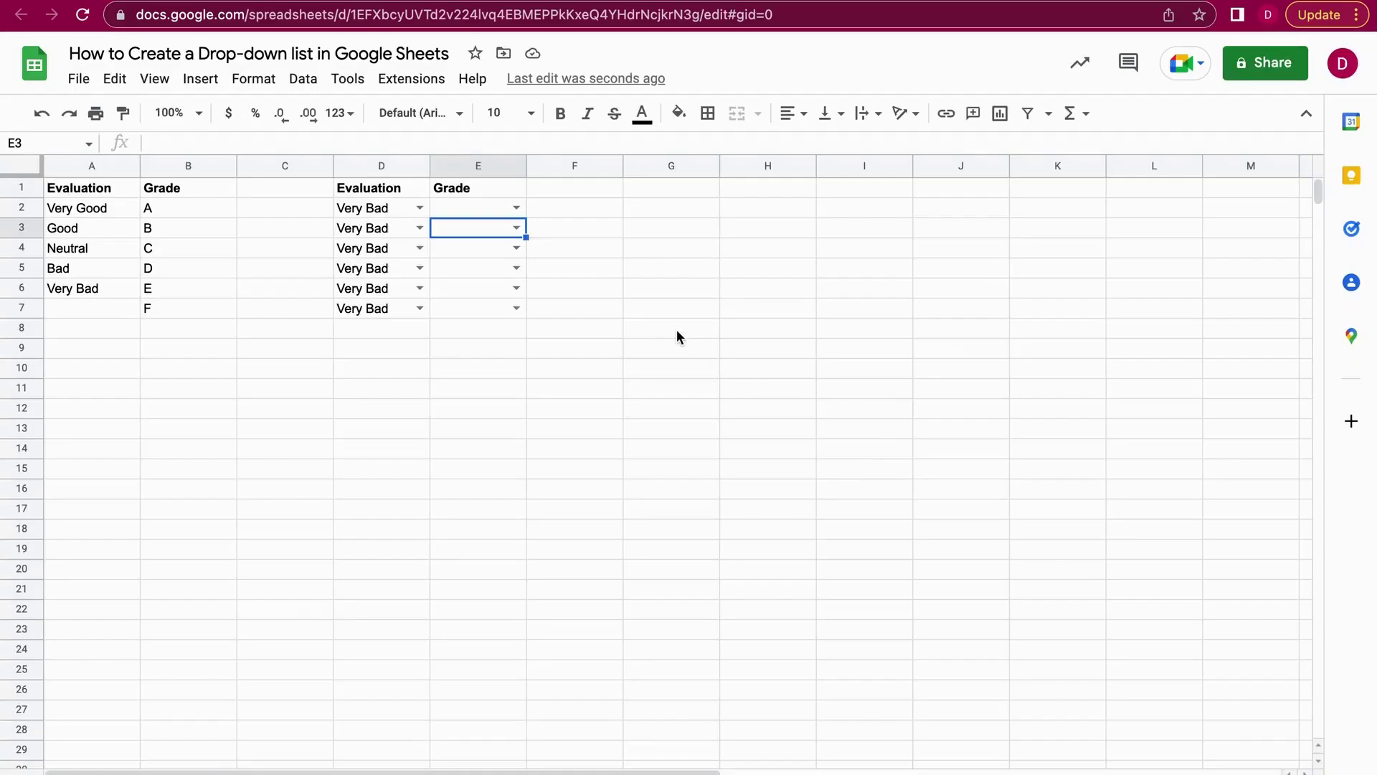
{"action": "left_click", "coordinate": [601, 251]}
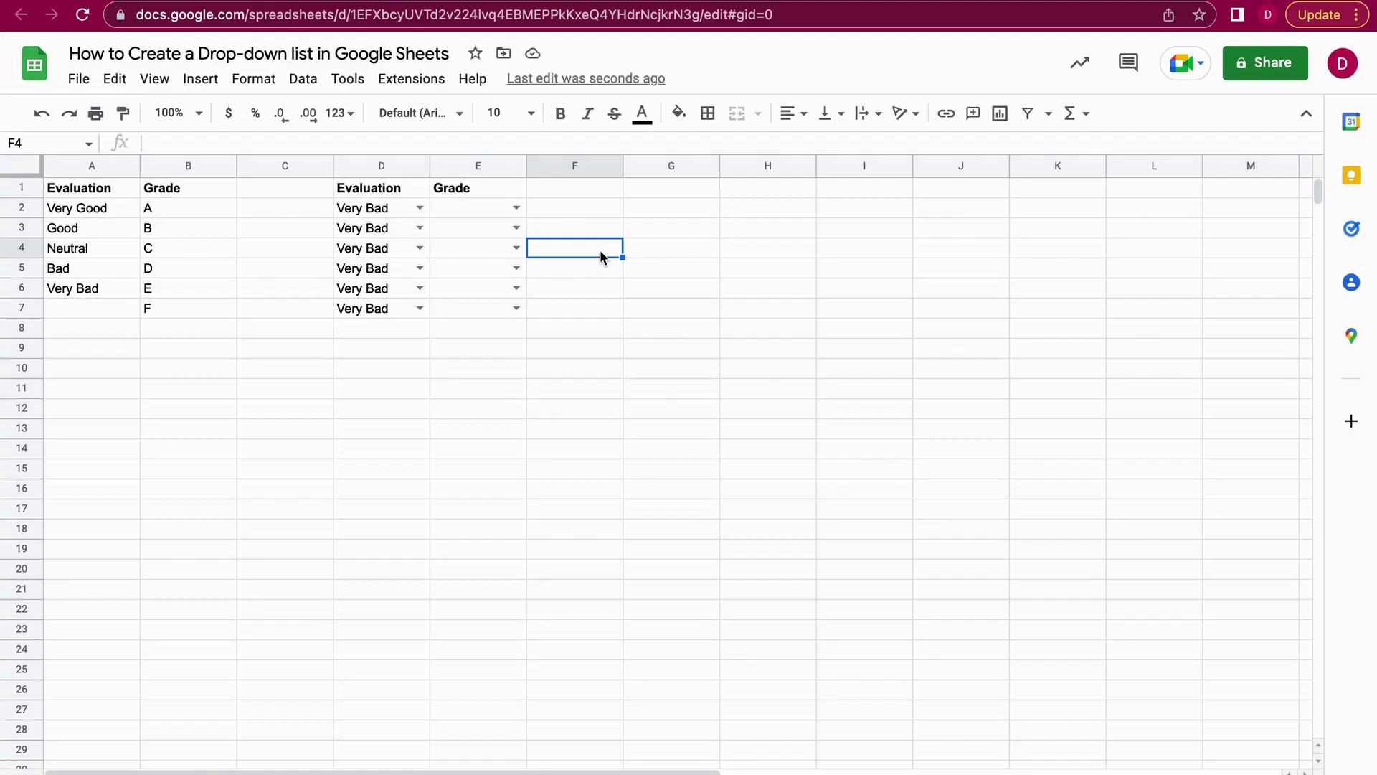